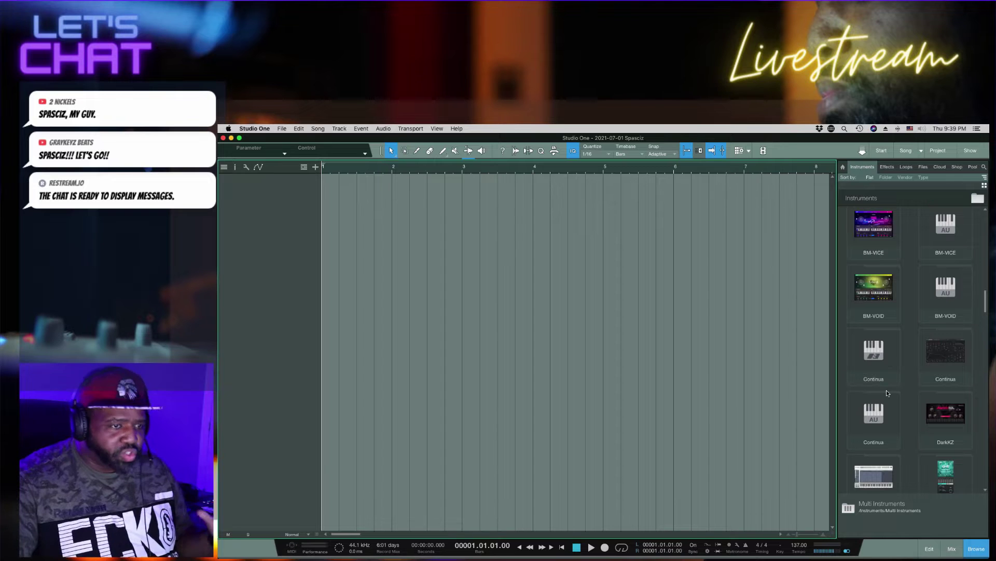
Scroll the Browser's Instruments list down until VD-DEEP, VD-HEAVY and VD-PHAT are listed.
scroll(886, 393, "down", 1)
scroll(887, 393, "down", 5)
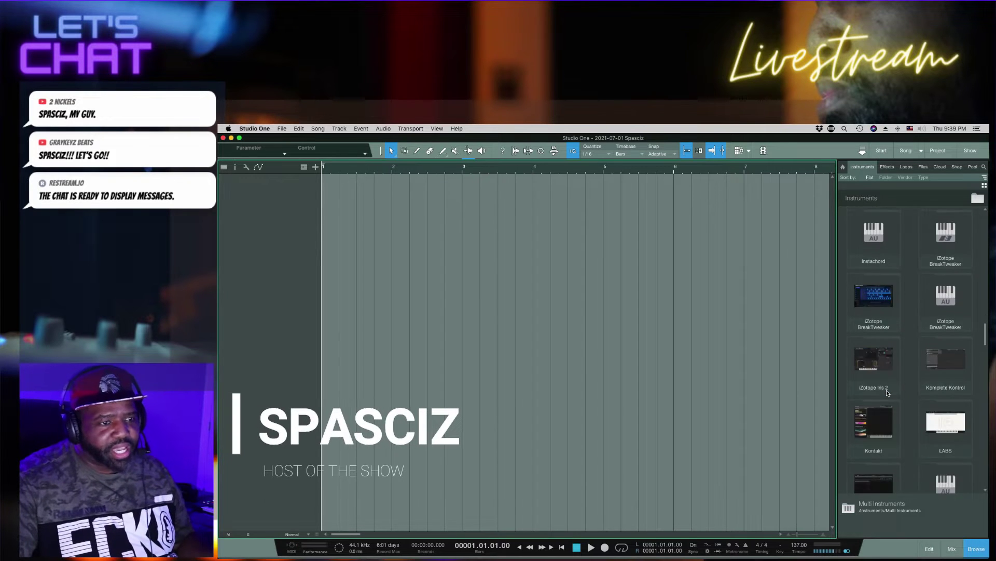
scroll(886, 393, "down", 5)
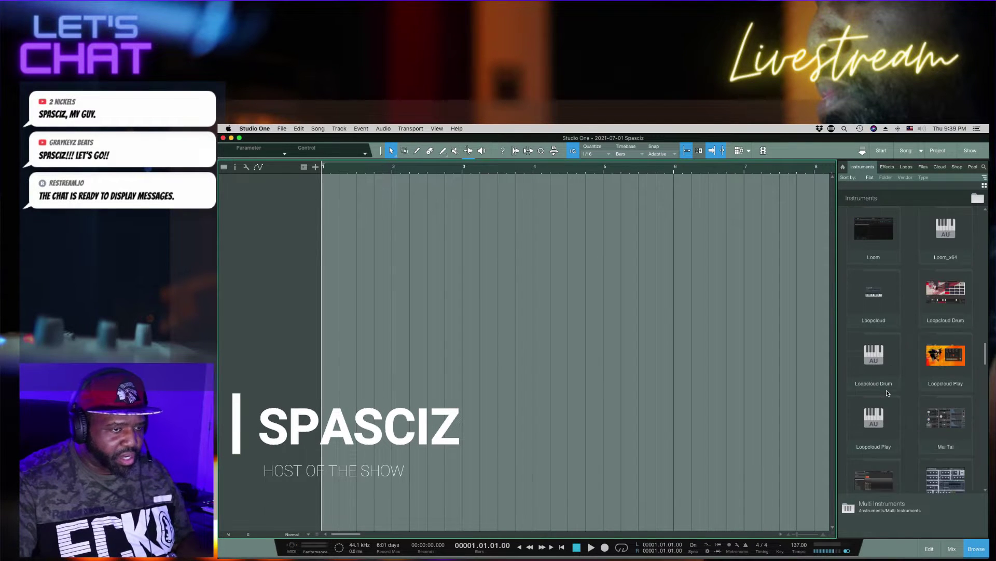
scroll(887, 392, "down", 5)
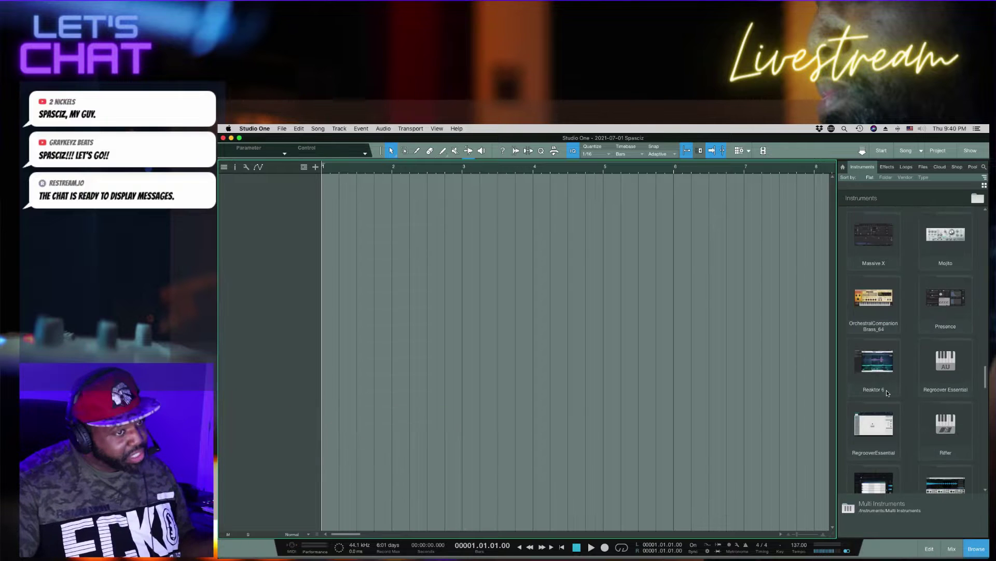
scroll(887, 393, "down", 5)
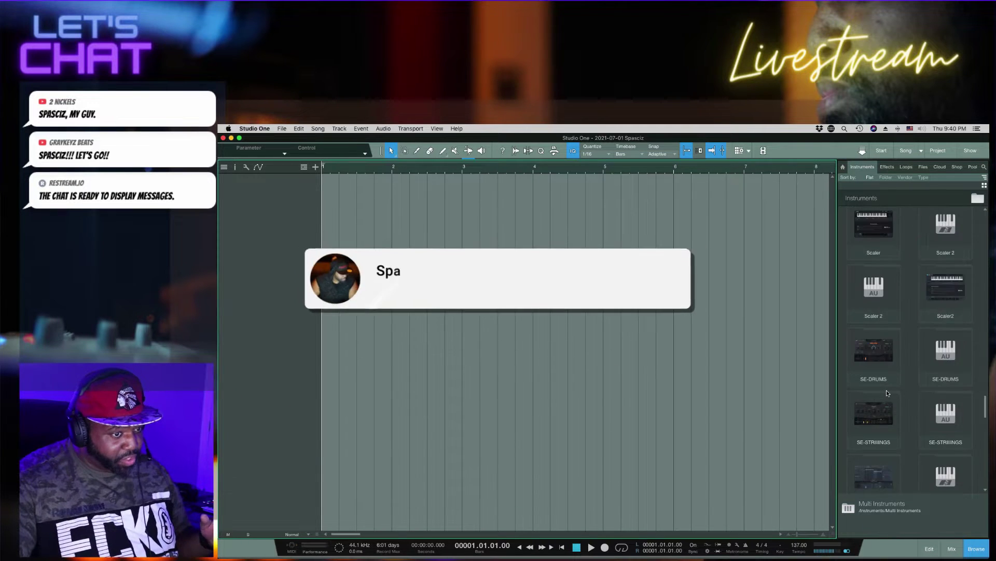
scroll(887, 393, "down", 3)
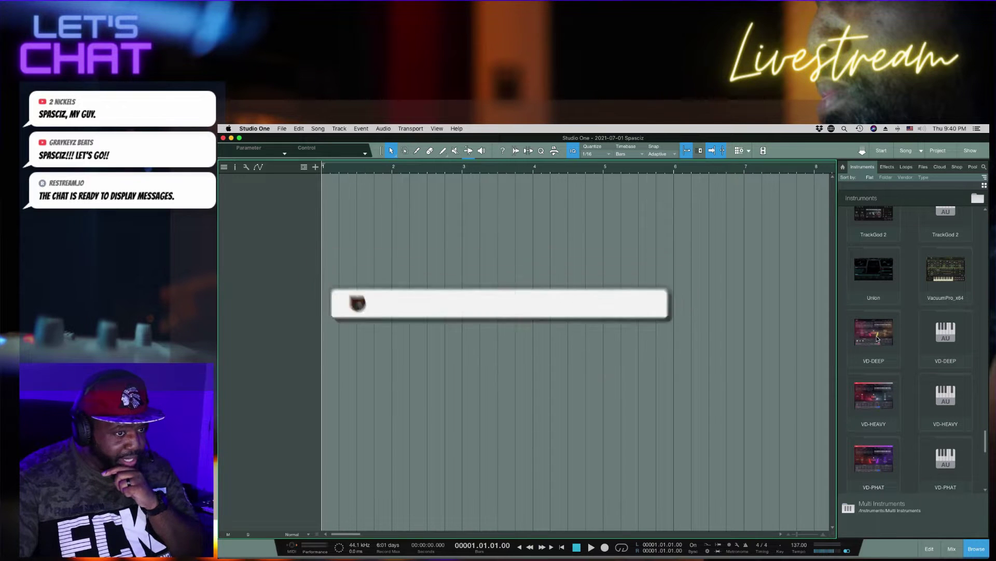
Drag VD-DEEP into the empty arrange view to make an instrument track with the Pure Gold preset.
left_click_drag(877, 337, 569, 314)
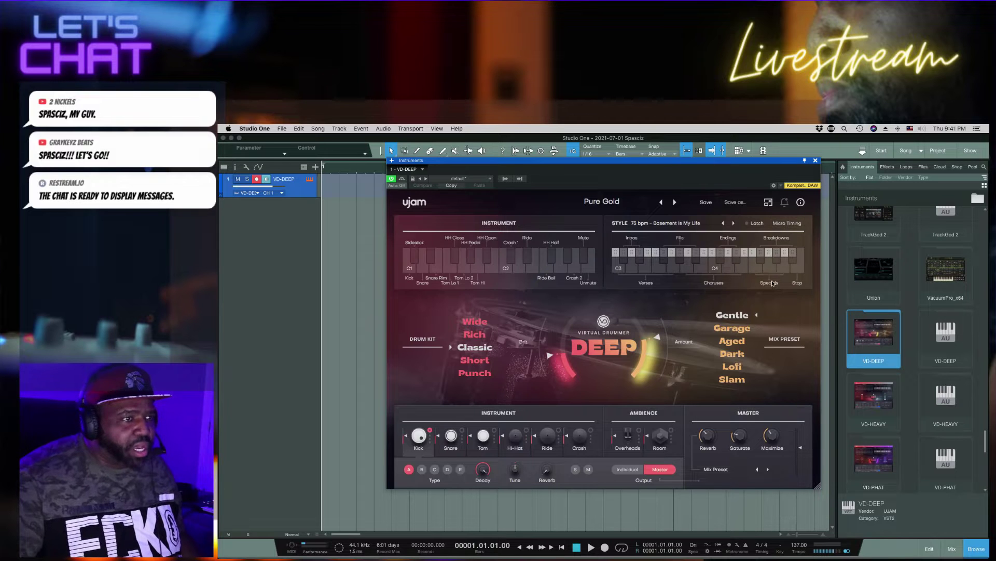
Start a Basement Is My Life style pattern playing and enter 78 as the song tempo.
left_click(779, 268)
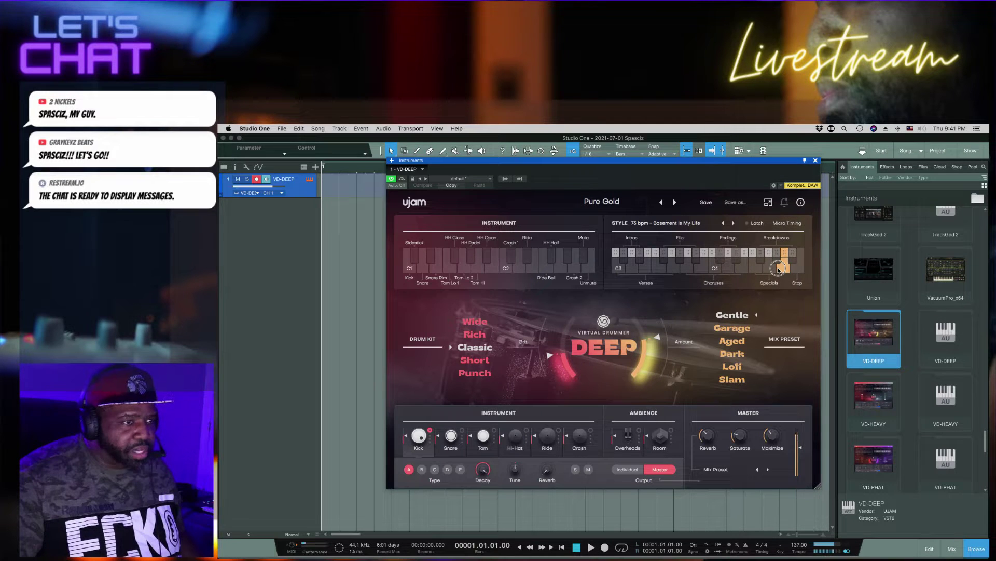
double_click(798, 546)
type("78")
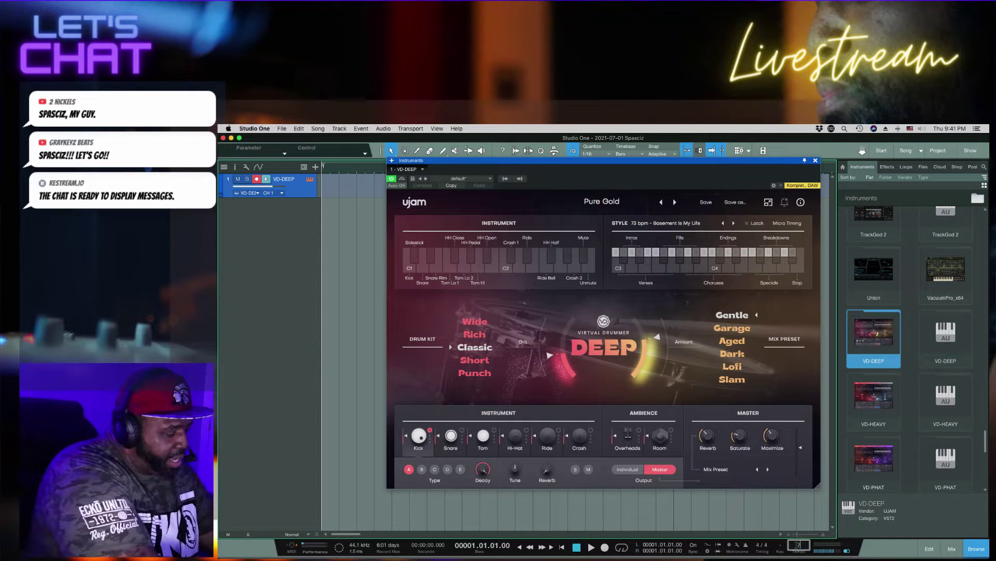
key("Return")
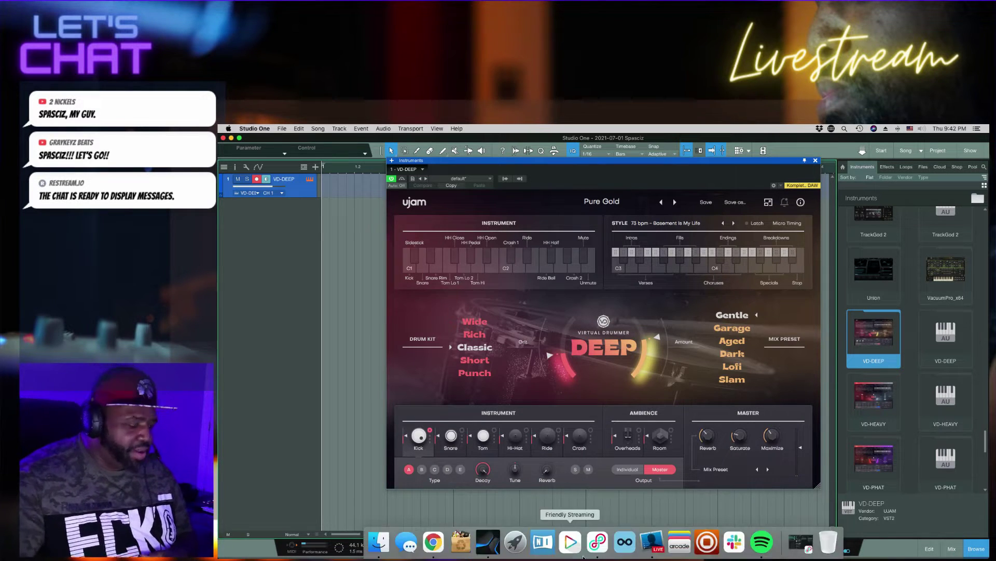
Focus the Virtual Drummer DEEP window so a Choruses pattern plays on the Classic kit.
left_click(462, 224)
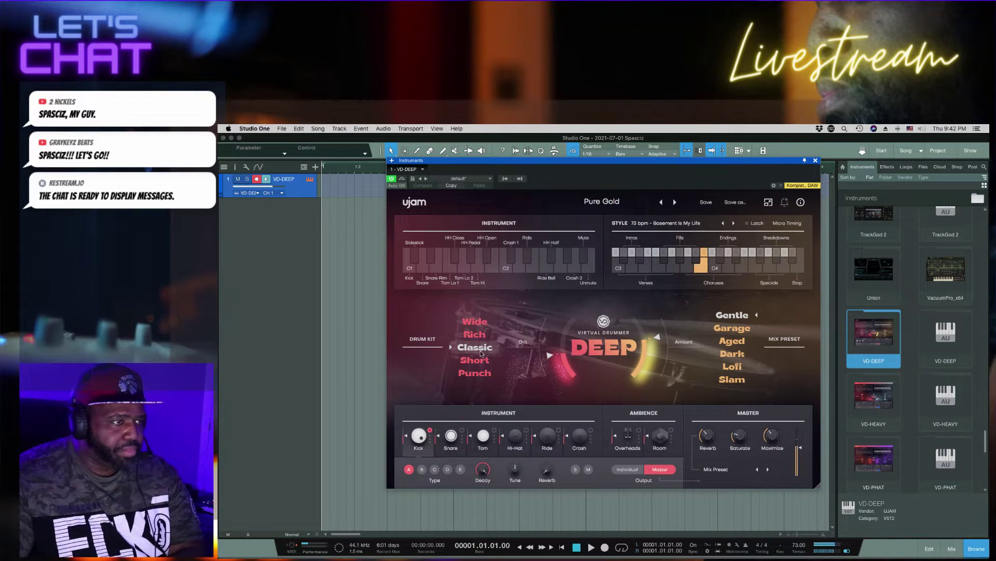
Audition the Wide, Rich, Short and Punch kits with grit raised to 68, returning to Wide.
left_click(480, 323)
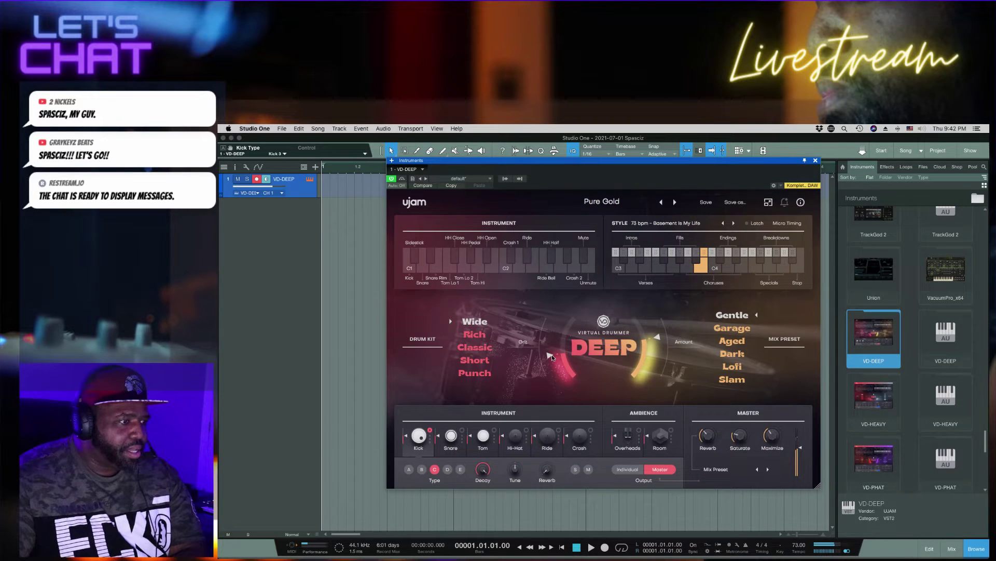
left_click_drag(553, 357, 551, 332)
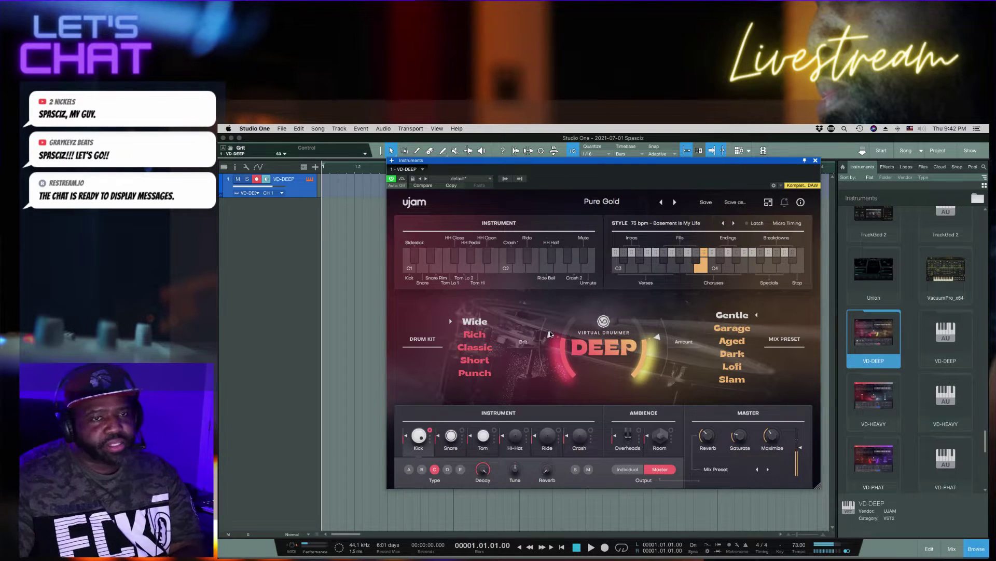
left_click(477, 334)
left_click_drag(551, 339, 552, 331)
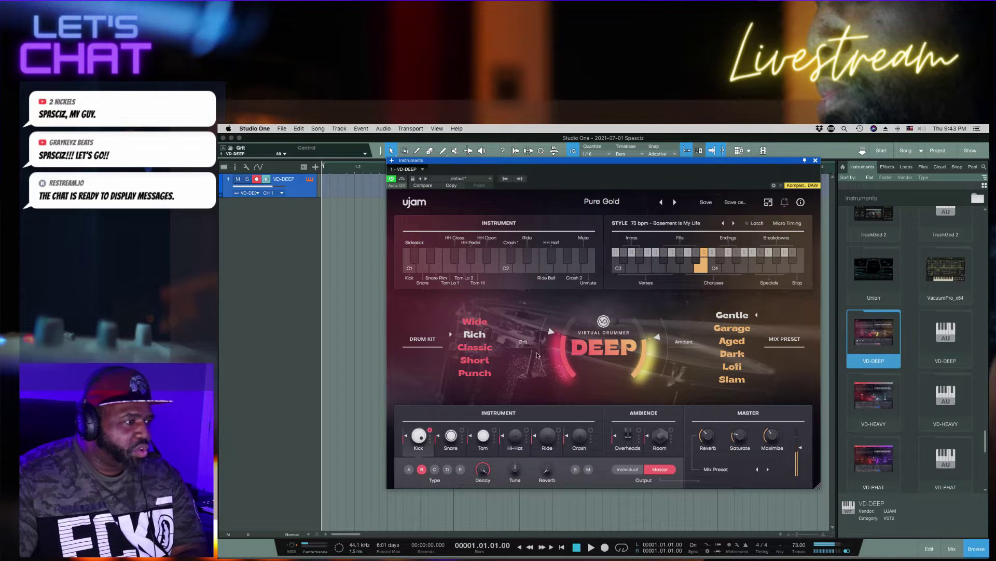
left_click(465, 362)
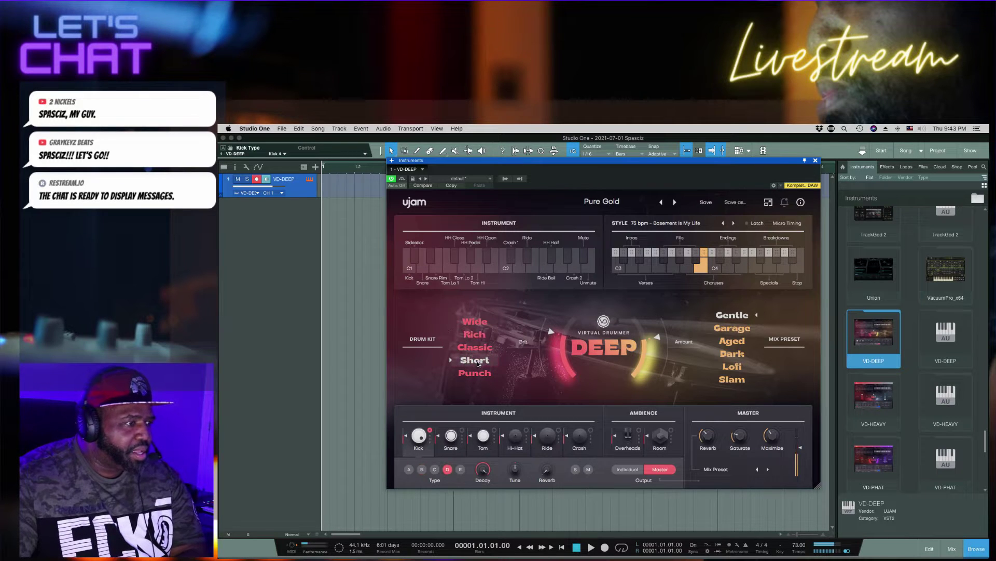
left_click(476, 373)
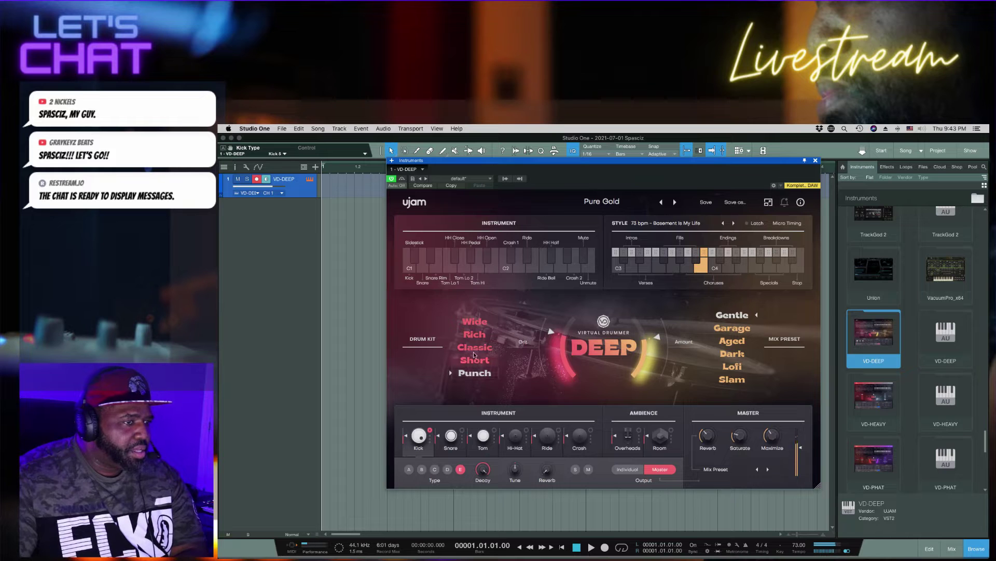
left_click(474, 323)
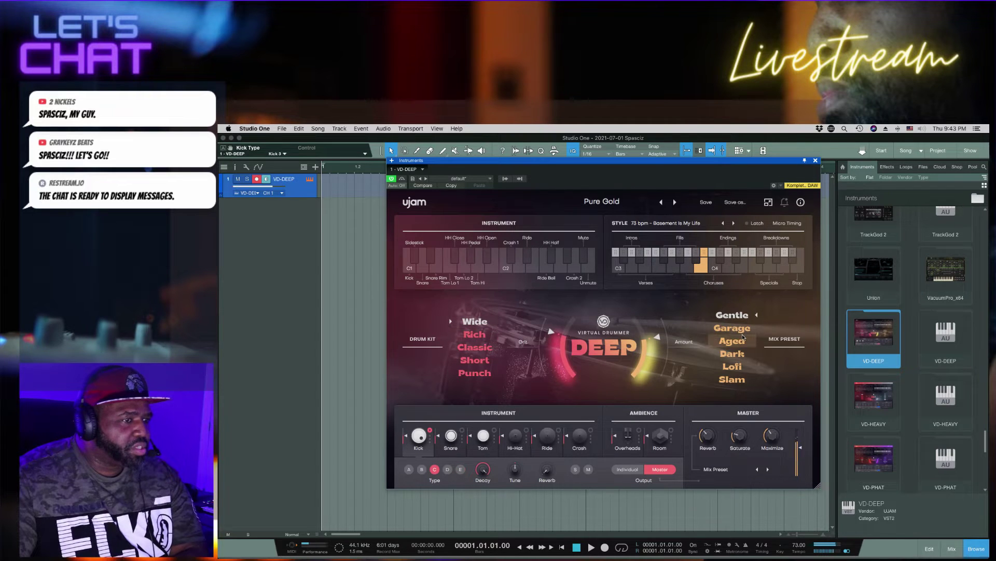
Try the Garage, Aged, Dark, Lofi and Slam mix presets, adjusting the preset amount.
left_click(740, 331)
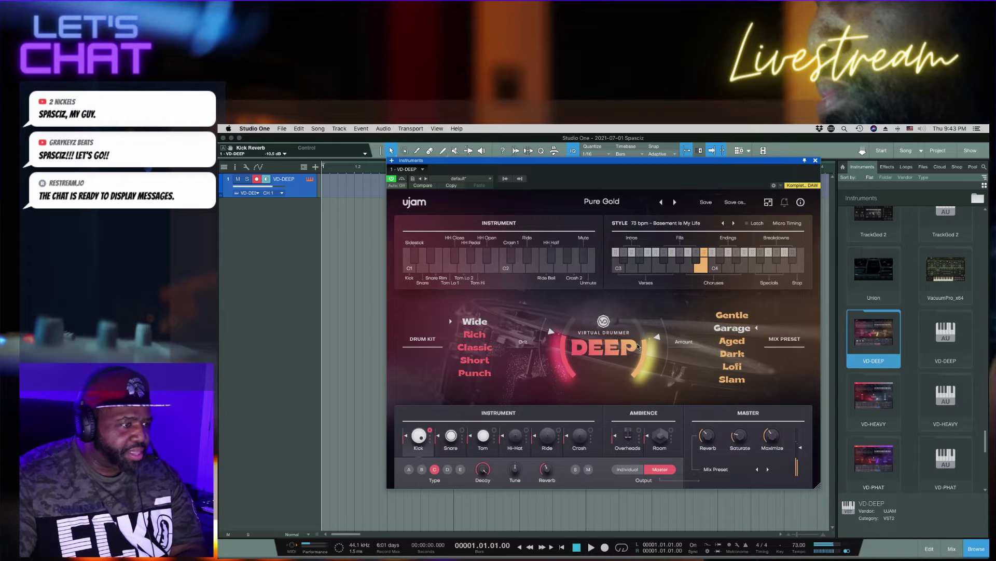
left_click(638, 346)
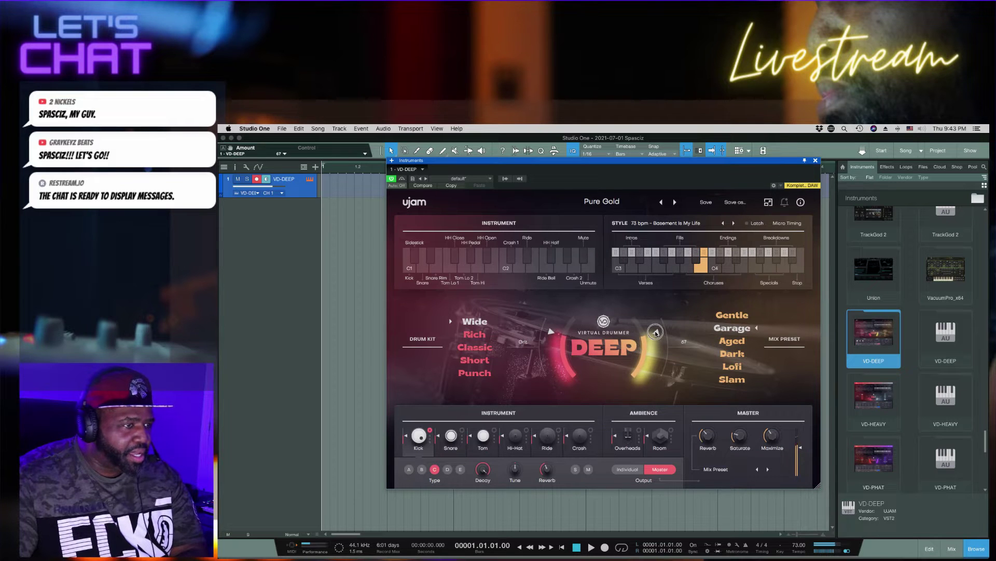
left_click(739, 342)
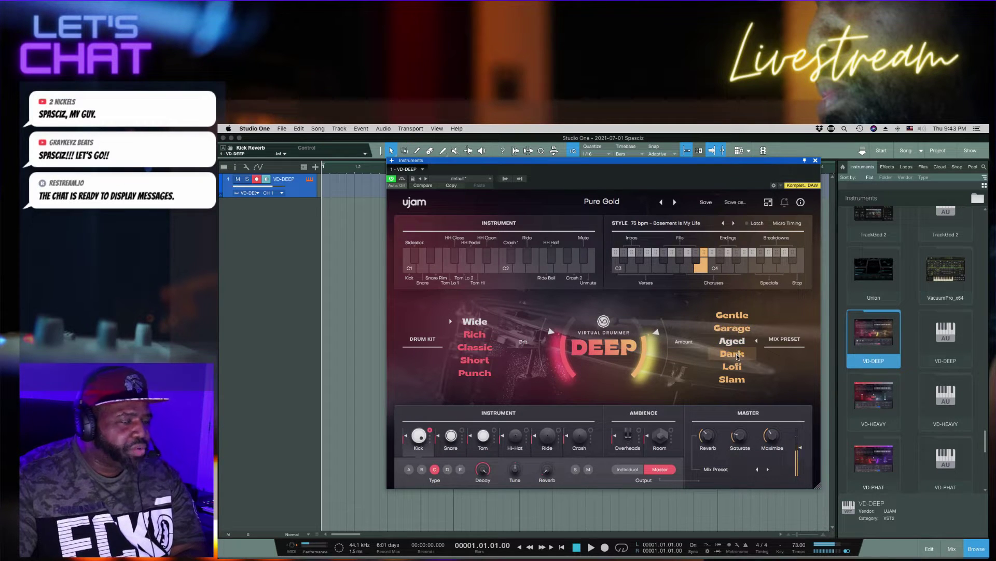
left_click(737, 355)
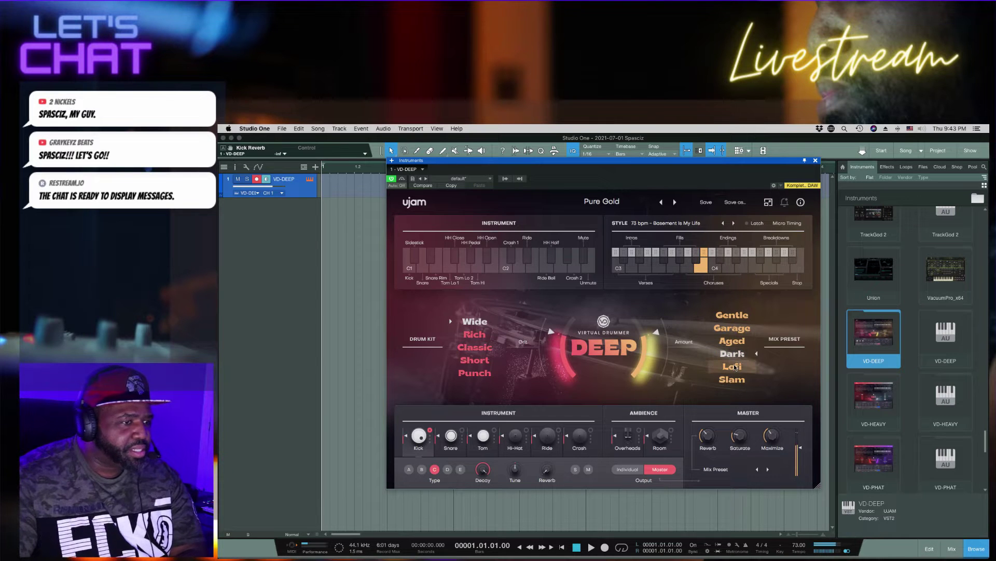
left_click(735, 367)
left_click(734, 380)
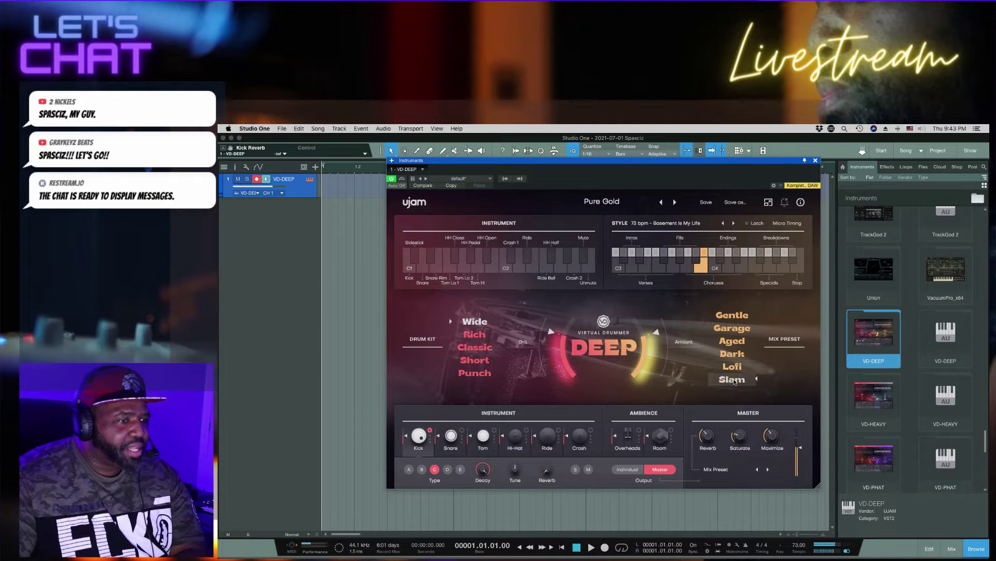
Reapply the Aged mix preset and choose the Phil's Room master reverb preset.
left_click(733, 341)
mouse_move(736, 420)
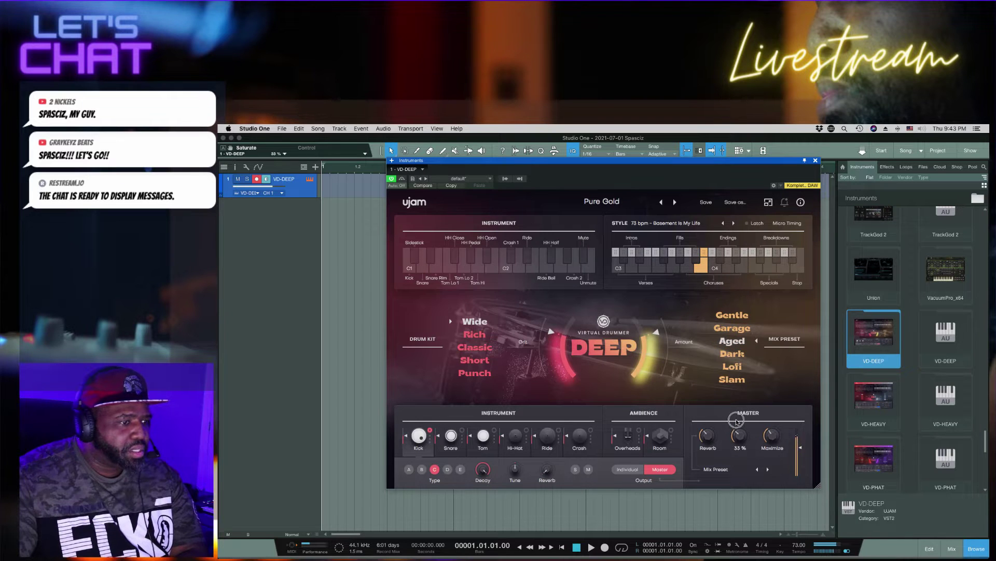
mouse_move(773, 423)
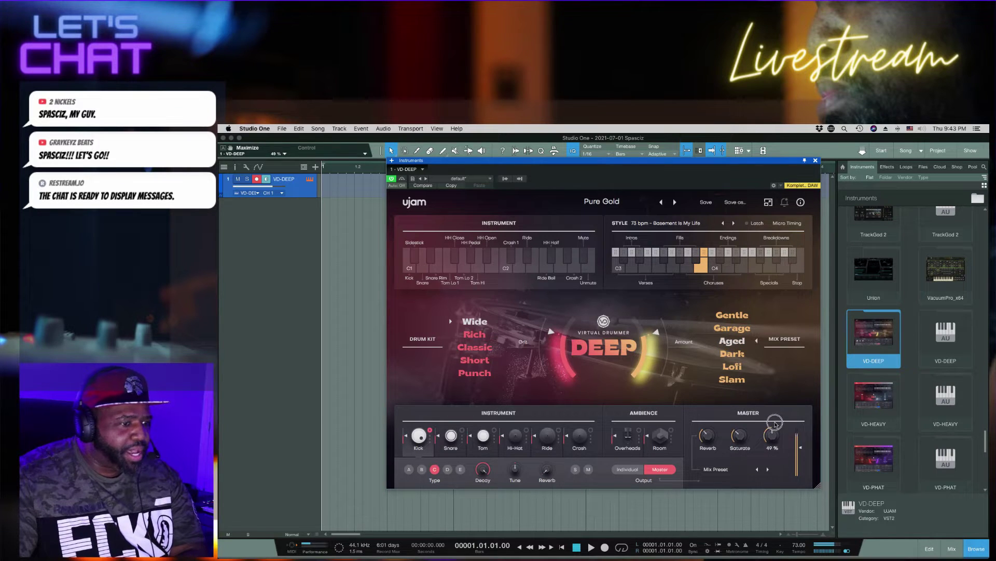
mouse_move(706, 435)
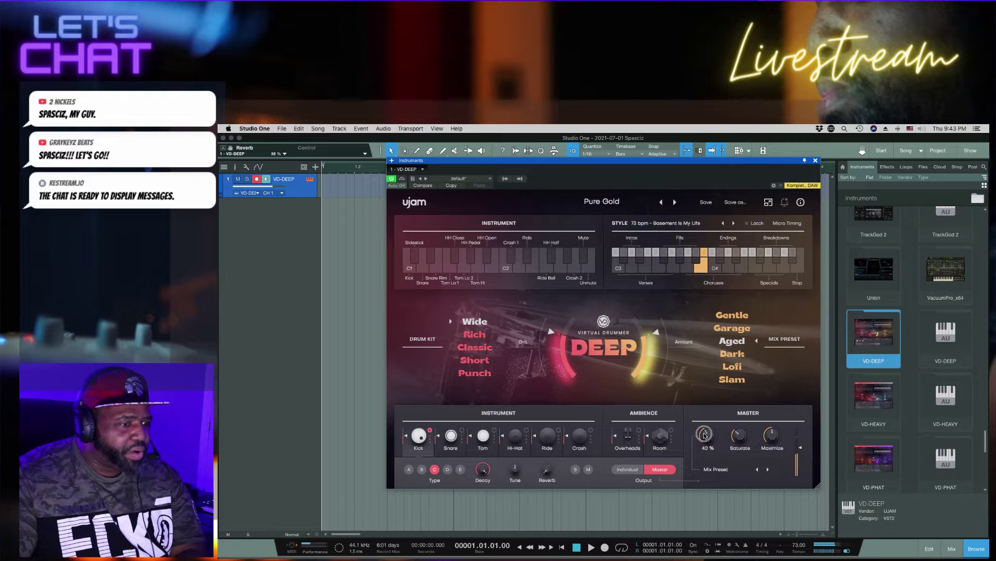
left_click(716, 470)
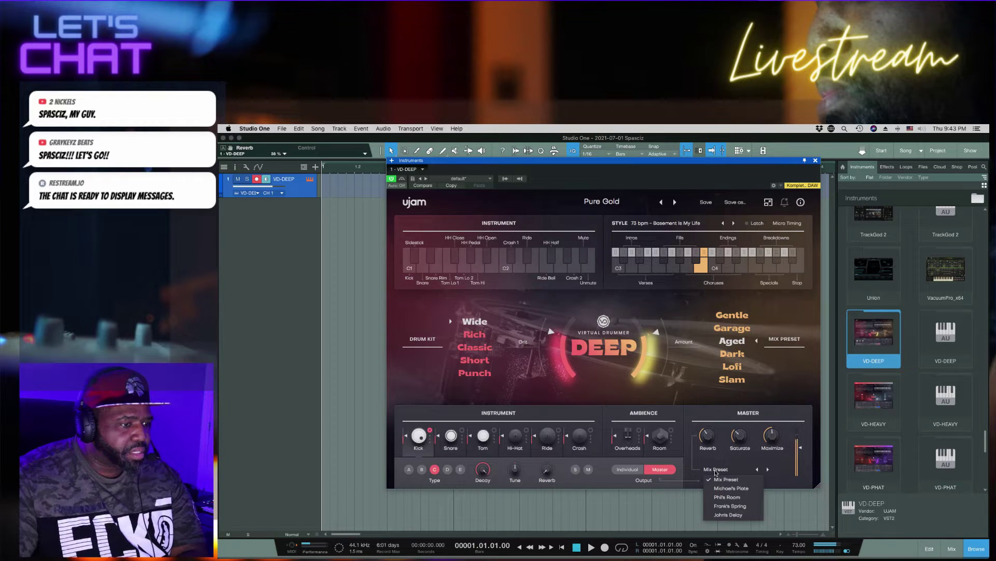
left_click(725, 496)
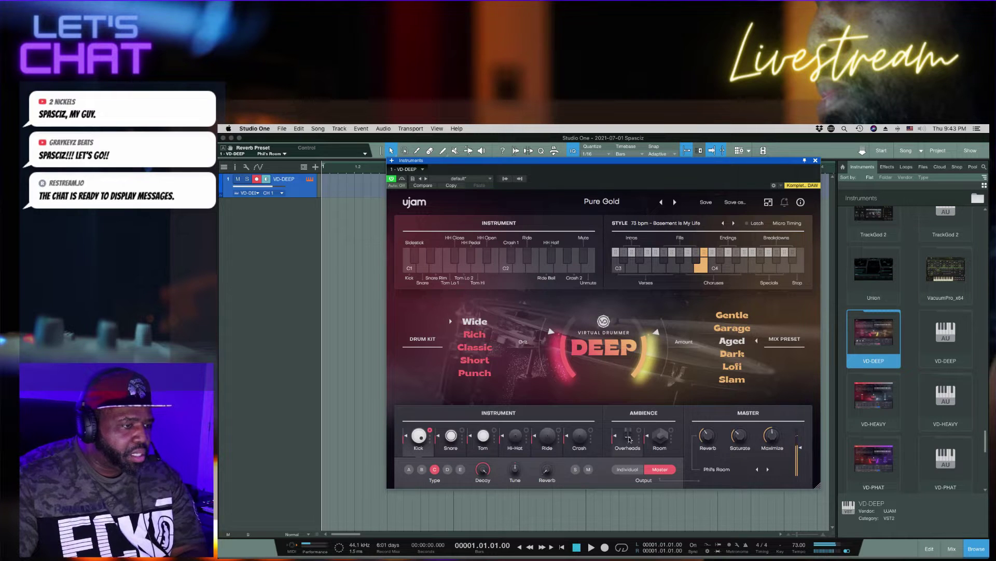
Show the Room channel settings, solo and unsolo it, then display the kick's settings.
left_click(670, 441)
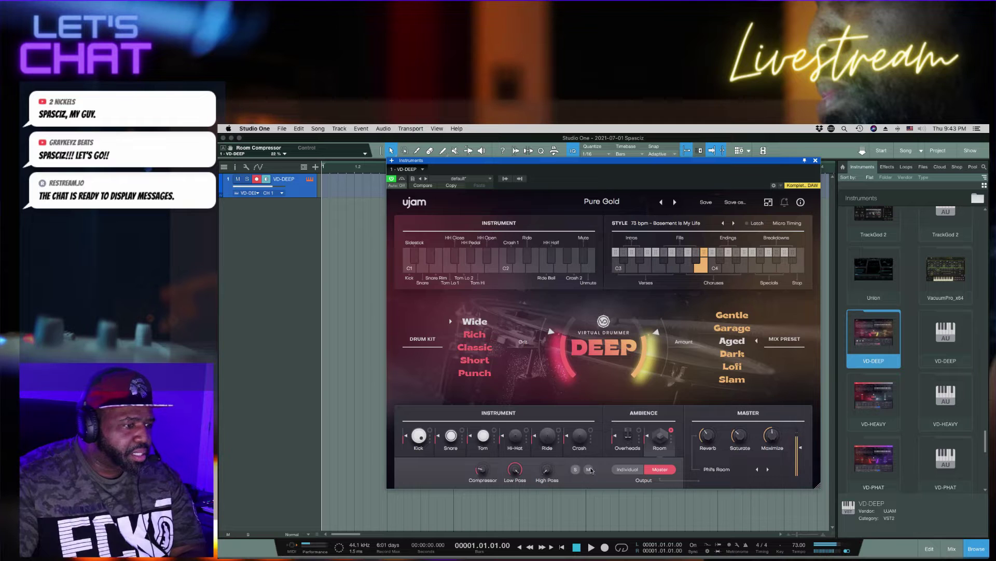
left_click(575, 470)
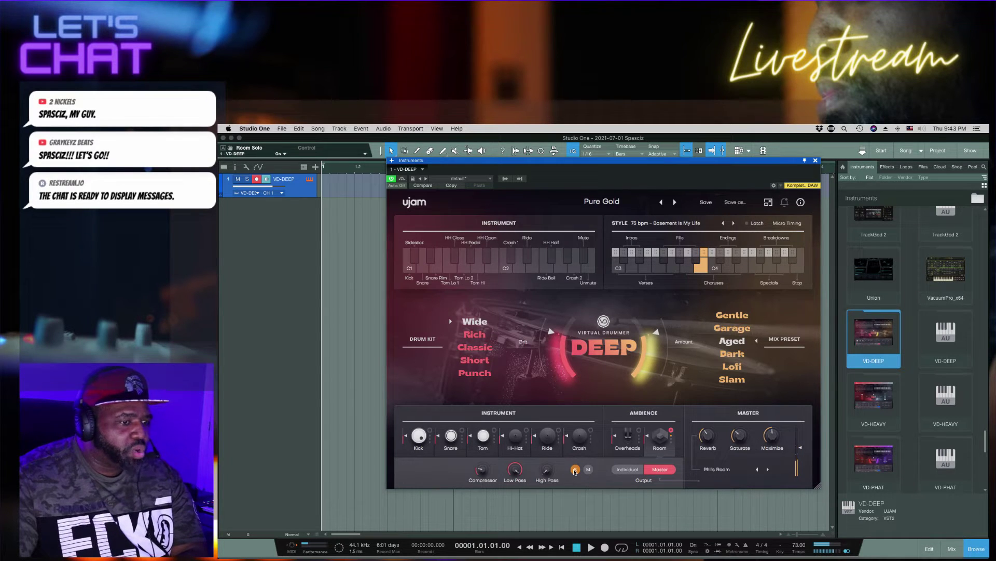
left_click(575, 470)
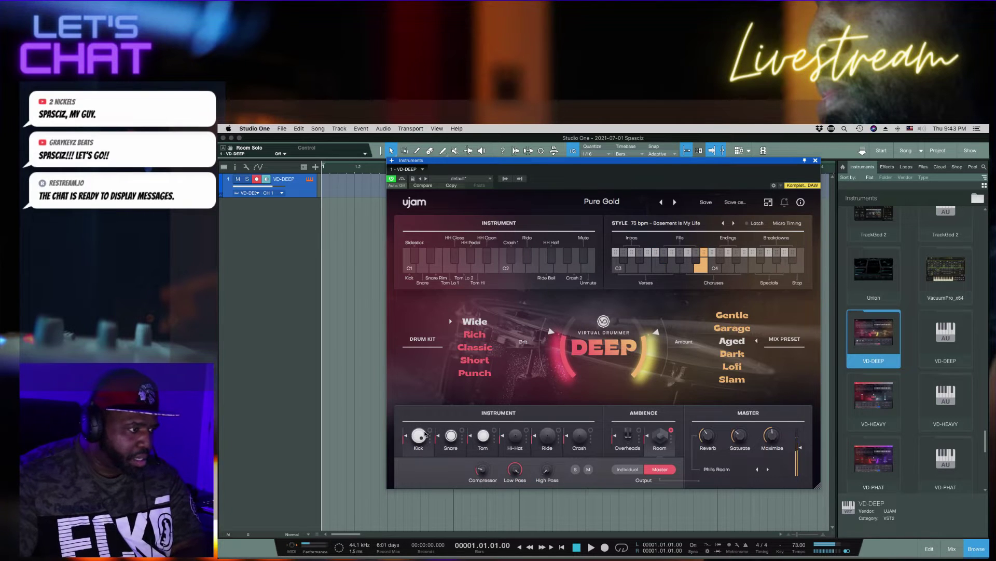
left_click(423, 436)
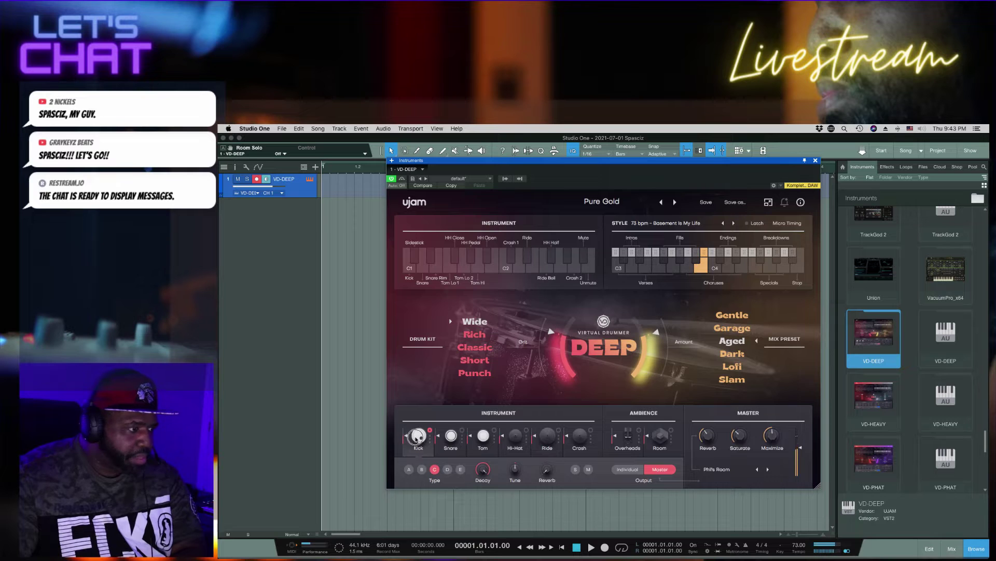
Nudge the kick reverb, then try kick types D, C and B, settling on C.
mouse_move(546, 470)
left_mouse_down()
mouse_move(549, 441)
mouse_move(549, 470)
left_mouse_up()
left_click(447, 469)
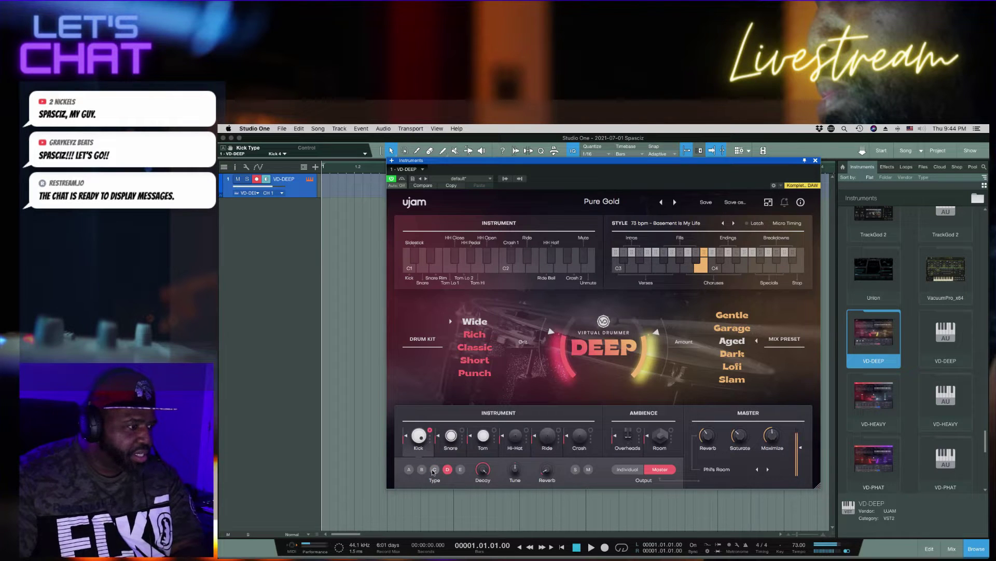
left_click(434, 469)
left_click(421, 469)
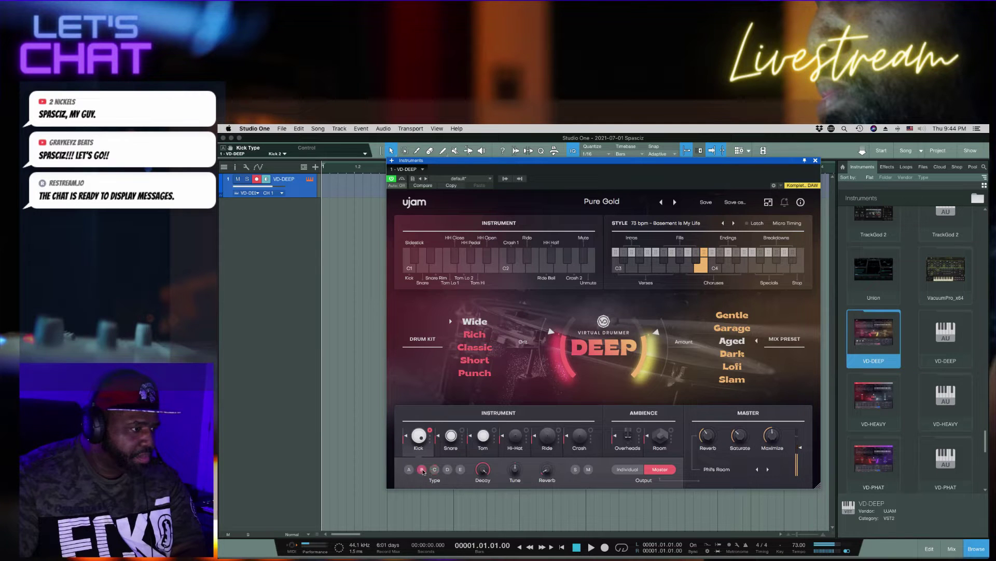
left_click(435, 470)
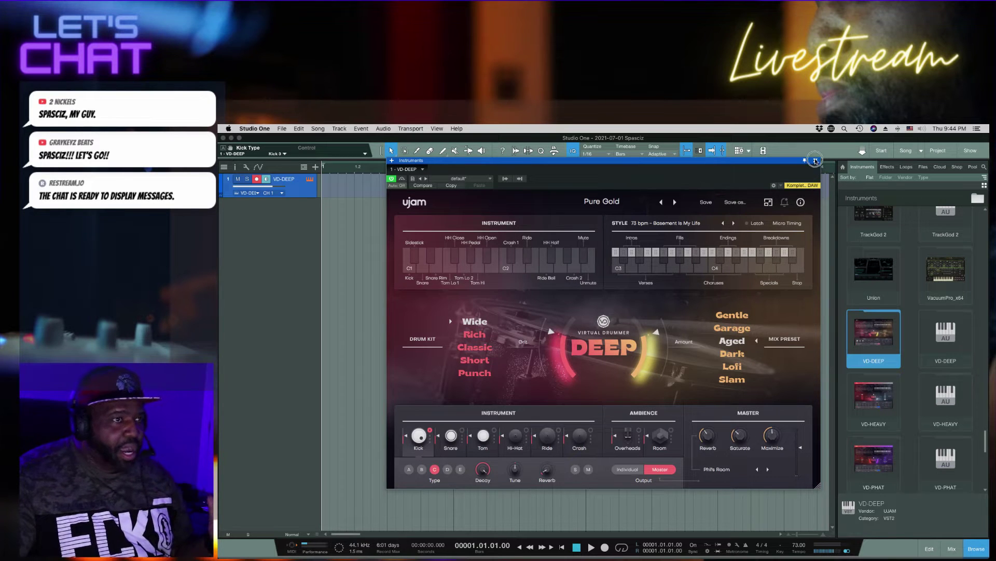
Remove the VD-DEEP track and load VD-HEAVY onto a new instrument track.
left_click(815, 160)
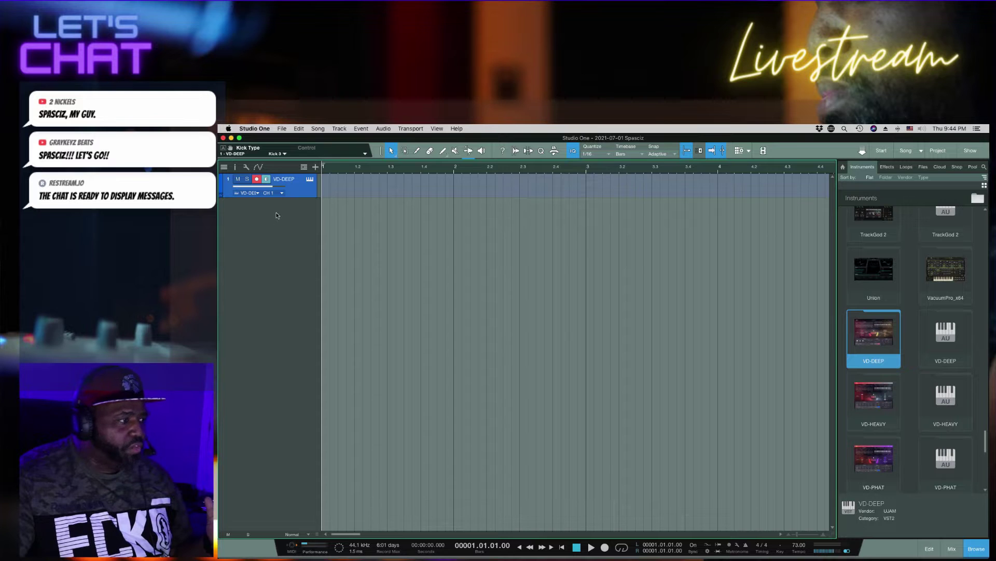
right_click(304, 194)
left_click(345, 237)
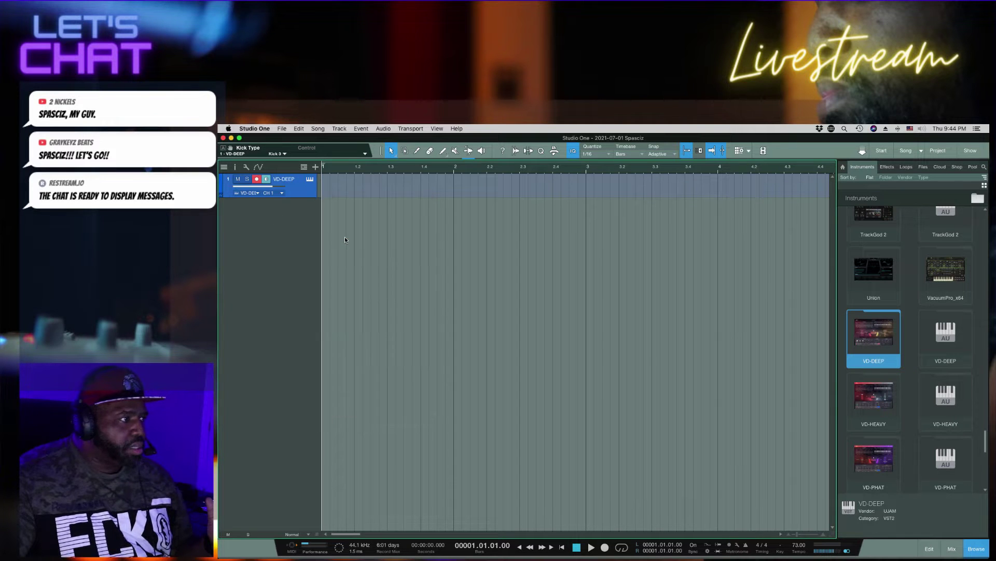
key("Down")
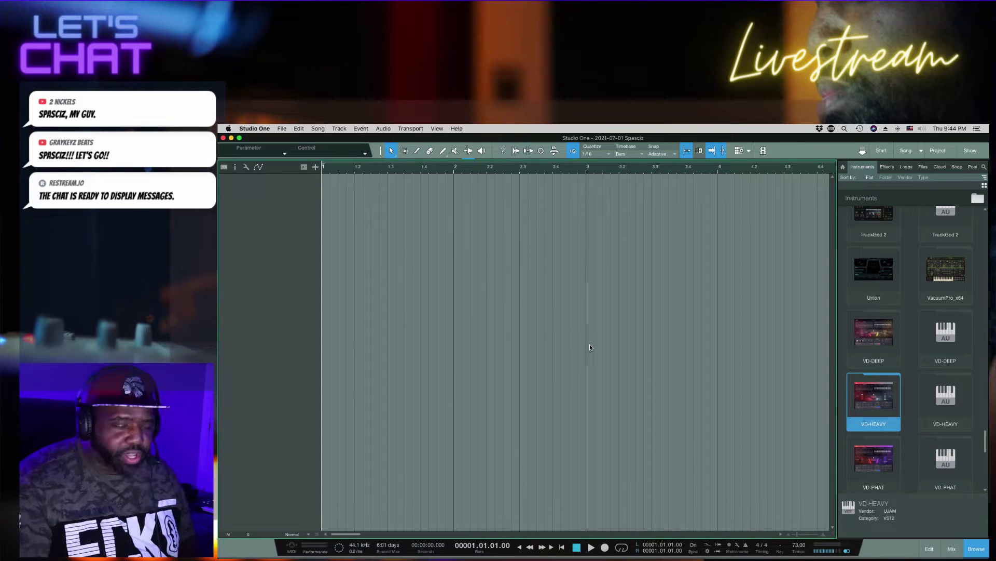
key("Return")
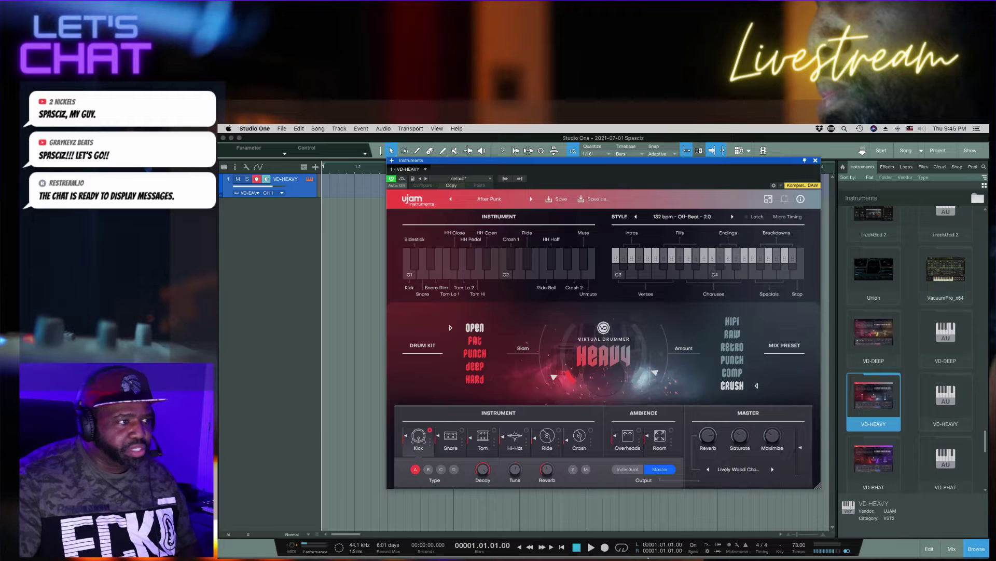
Enter 132 BPM in the transport tempo field.
left_click(799, 544)
type("132")
key("Return")
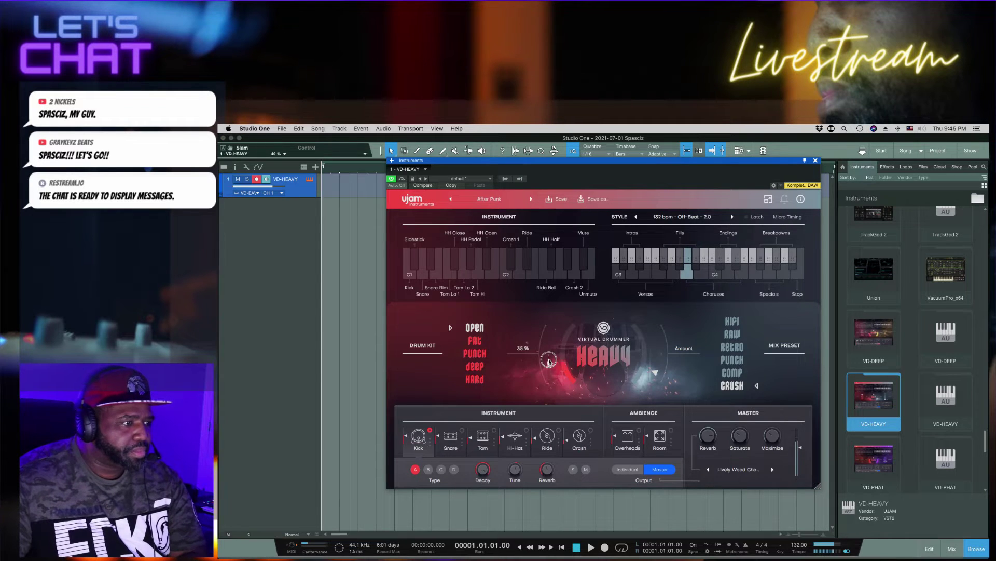
Adjust Slam and audition the FAT, PUNCH, DEEP and HARD kits, ending on PUNCH.
mouse_move(548, 358)
left_mouse_down()
mouse_move(549, 347)
mouse_move(550, 356)
left_mouse_up()
left_click(459, 341)
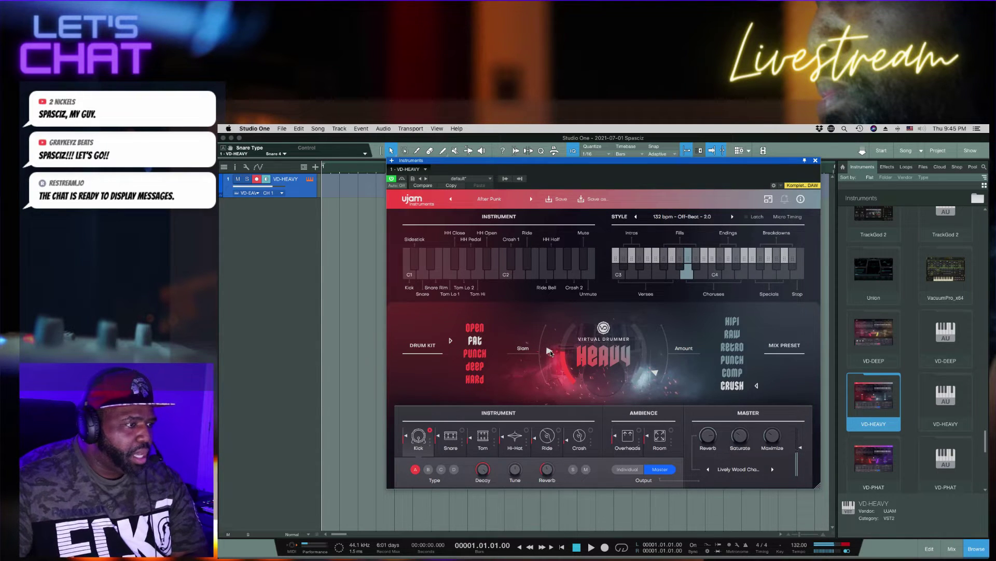
left_click(483, 357)
mouse_move(552, 357)
left_mouse_down()
mouse_move(552, 349)
mouse_move(551, 367)
mouse_move(551, 359)
left_mouse_up()
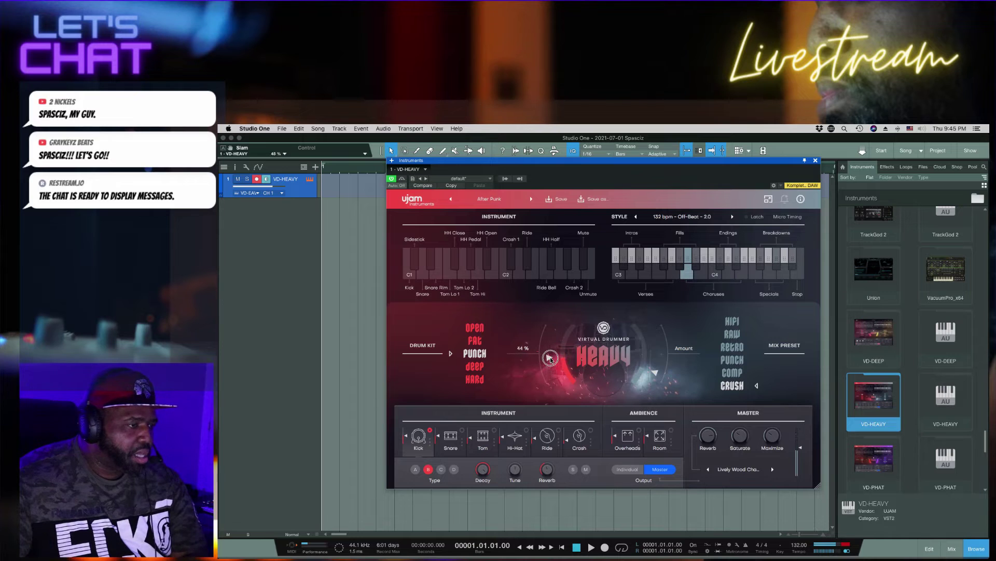
left_click(475, 366)
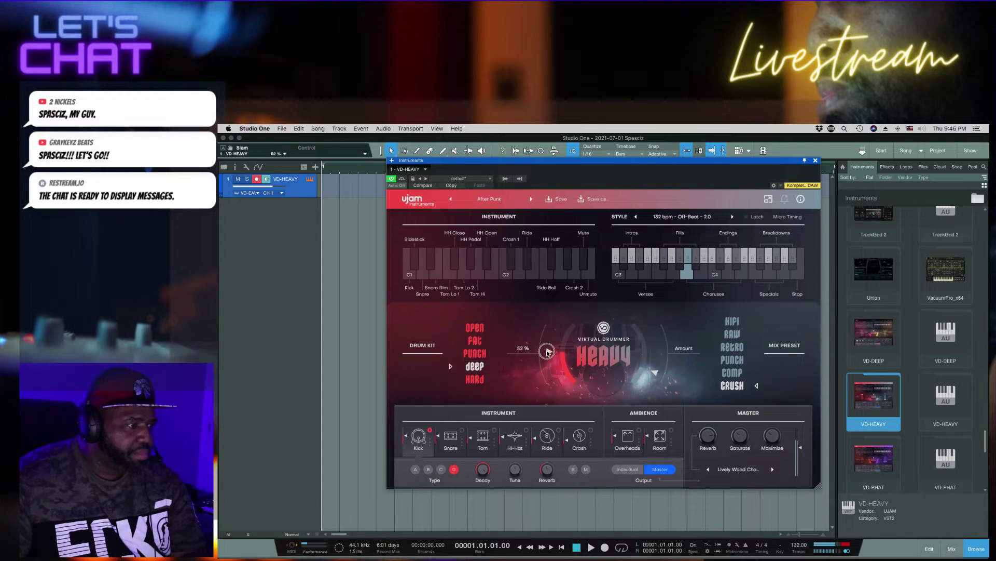
left_click(473, 382)
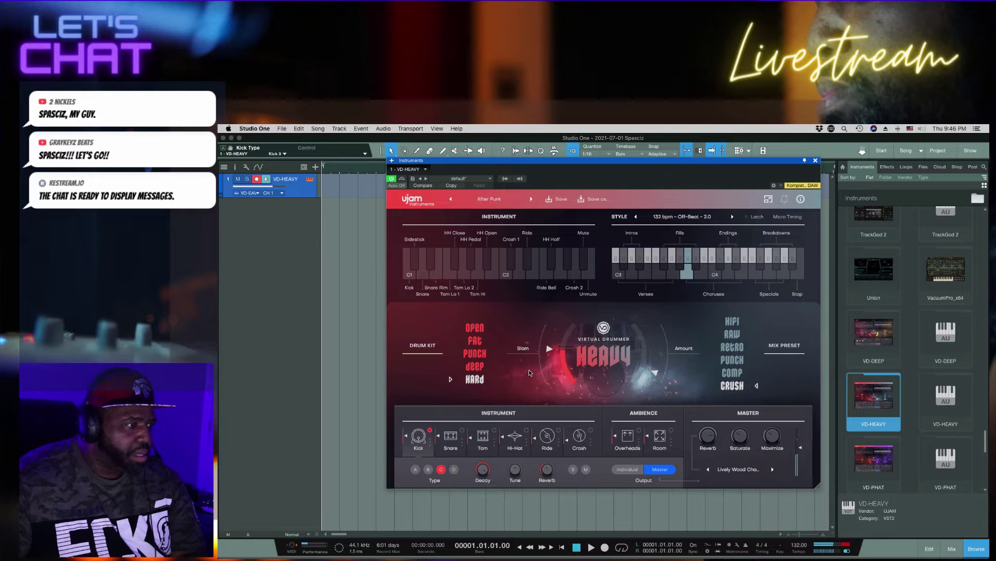
left_click(472, 341)
left_click(476, 354)
Try the HIFI, RAW, RETRO and PUNCH mix presets, raise Amount to 57%, then apply COMP.
left_click(730, 322)
left_click(733, 335)
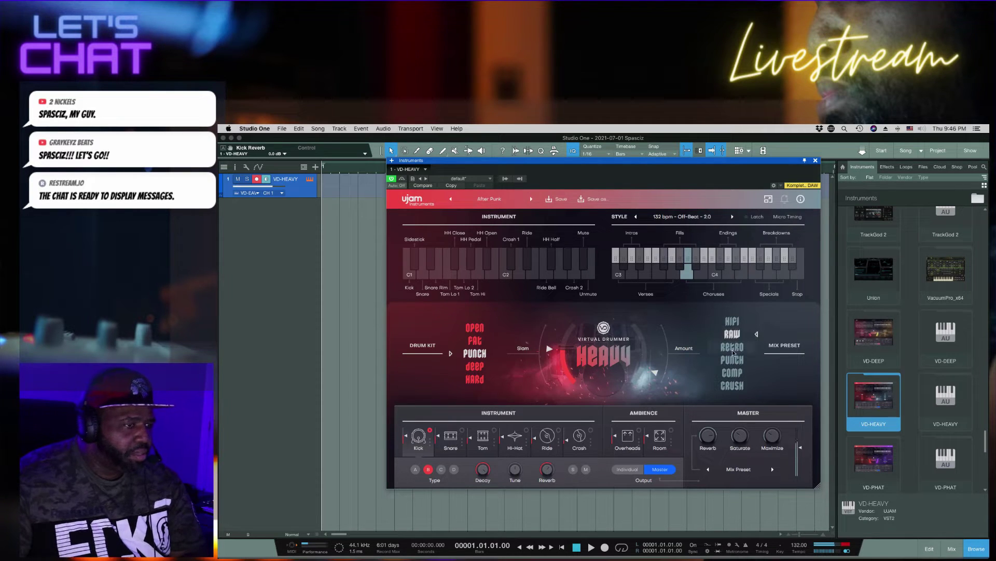
left_click(734, 352)
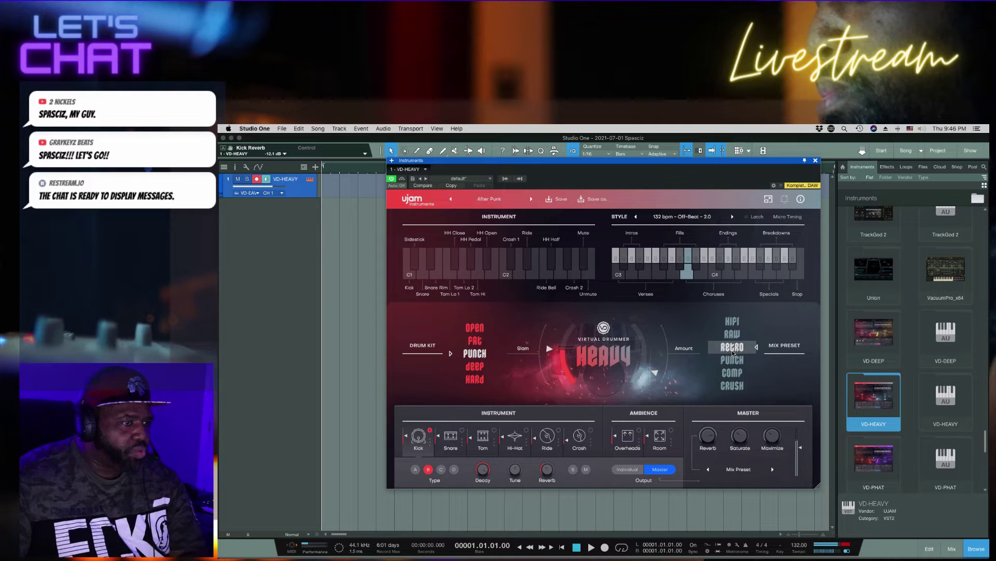
left_click(733, 361)
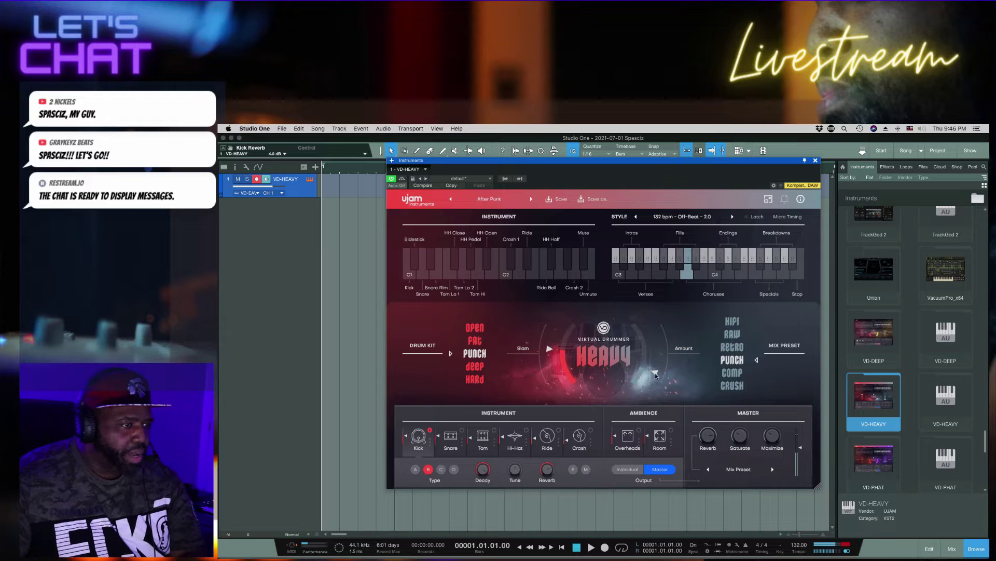
mouse_move(660, 352)
left_click_drag(660, 352, 661, 346)
left_click(730, 373)
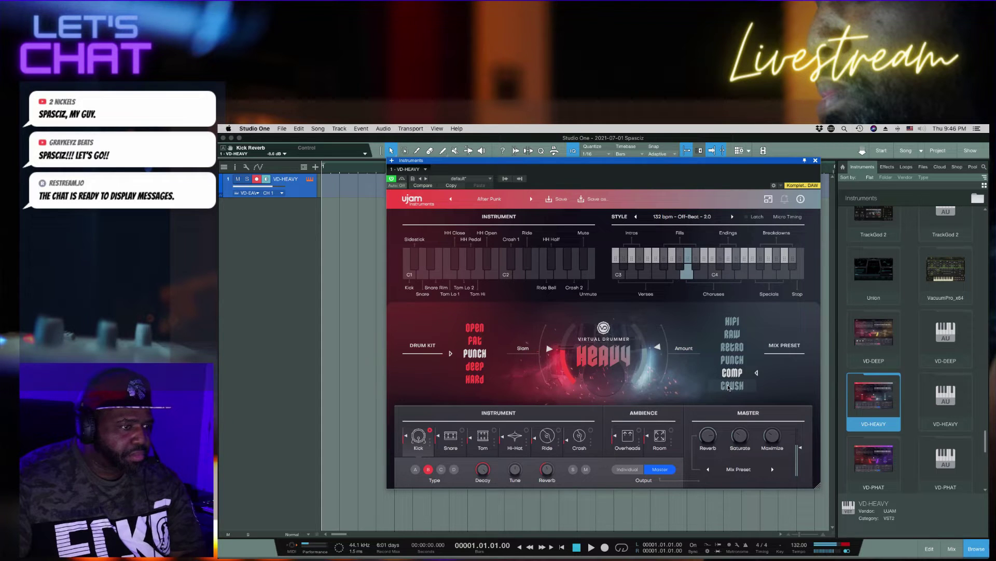
Apply the CRUSH mix preset to the HEAVY drummer's Punch kit.
left_click(730, 386)
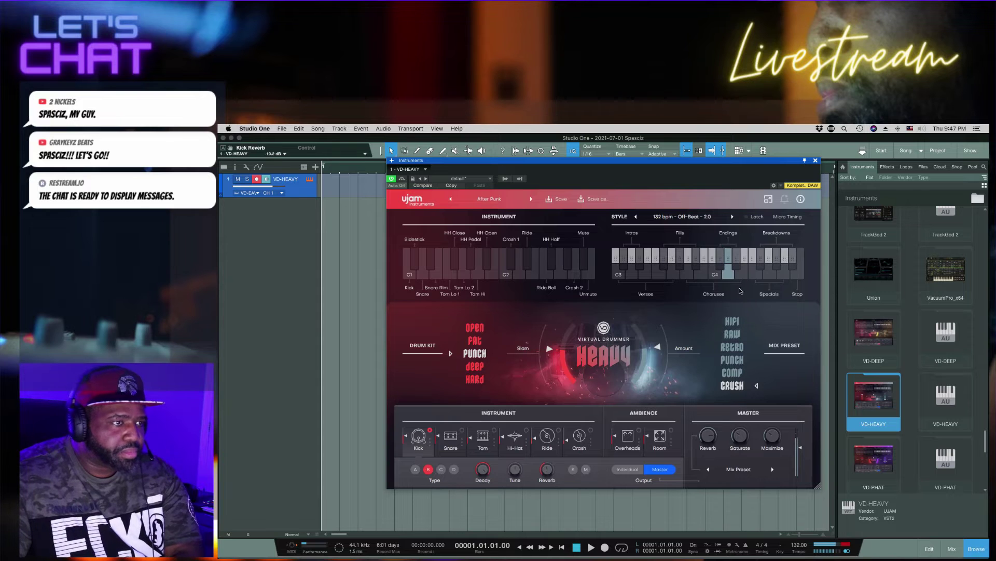
Place the style pattern near C4 on the track at bar 1 and open the part for editing.
left_click(727, 261)
left_click(728, 268)
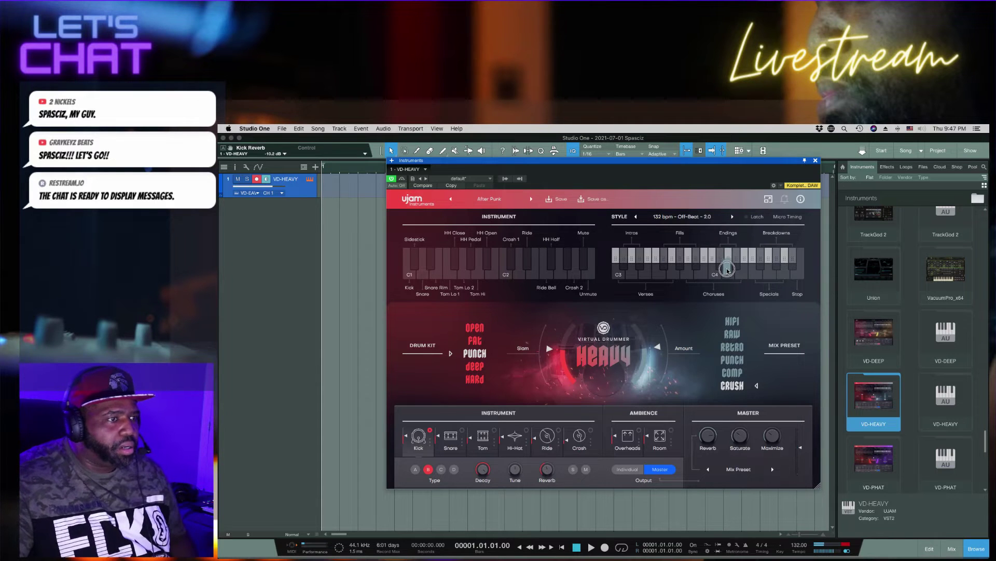
left_click_drag(727, 269, 332, 199)
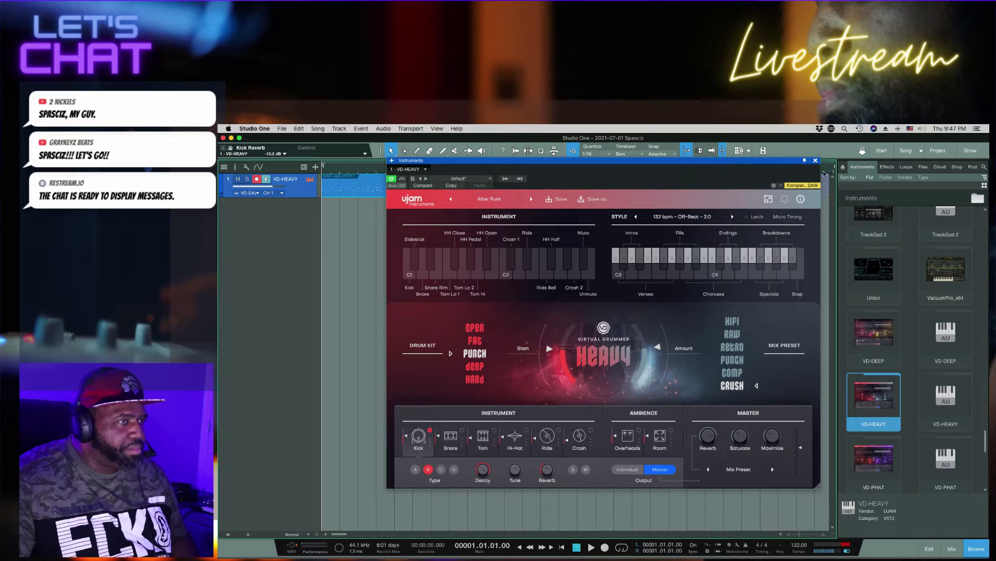
left_click_drag(770, 163, 757, 185)
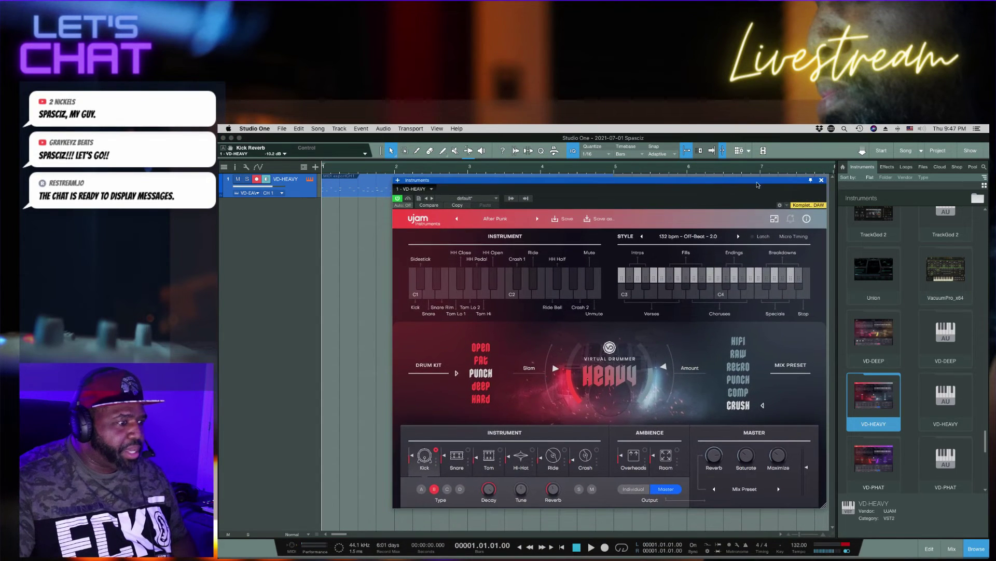
double_click(370, 189)
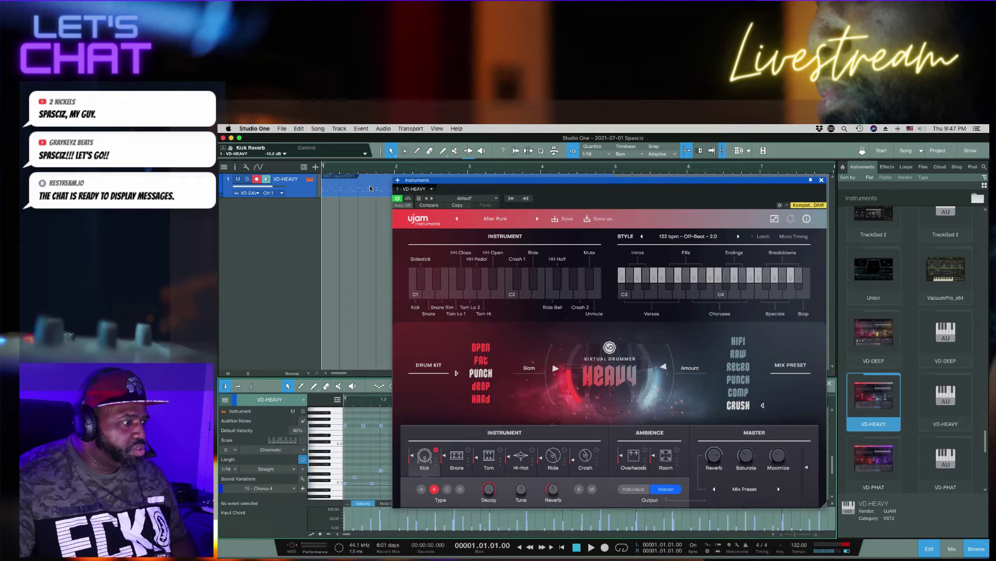
Close the drummer window and play the four-bar drum part from the start.
left_click(822, 180)
key("space")
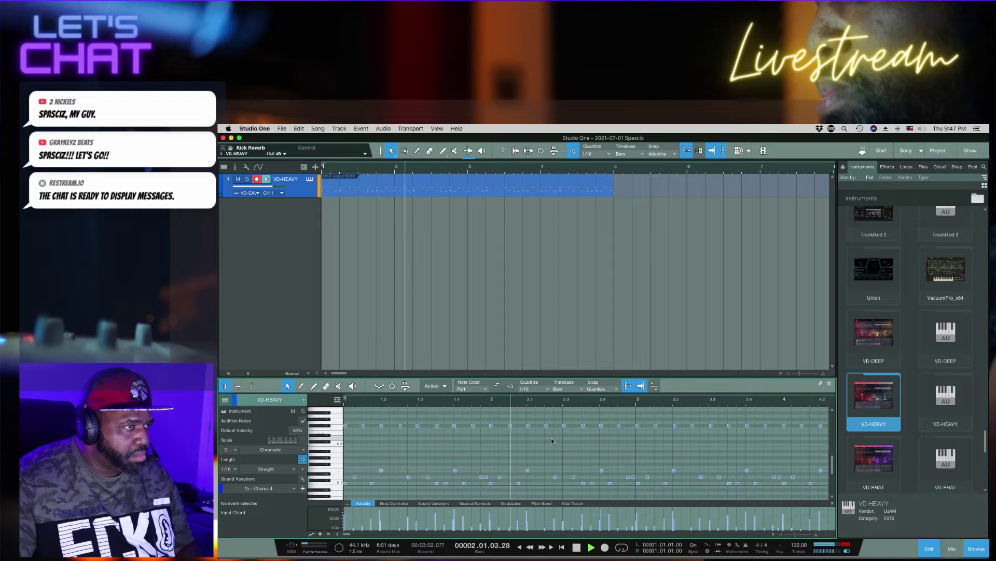
left_click(600, 195)
key("space")
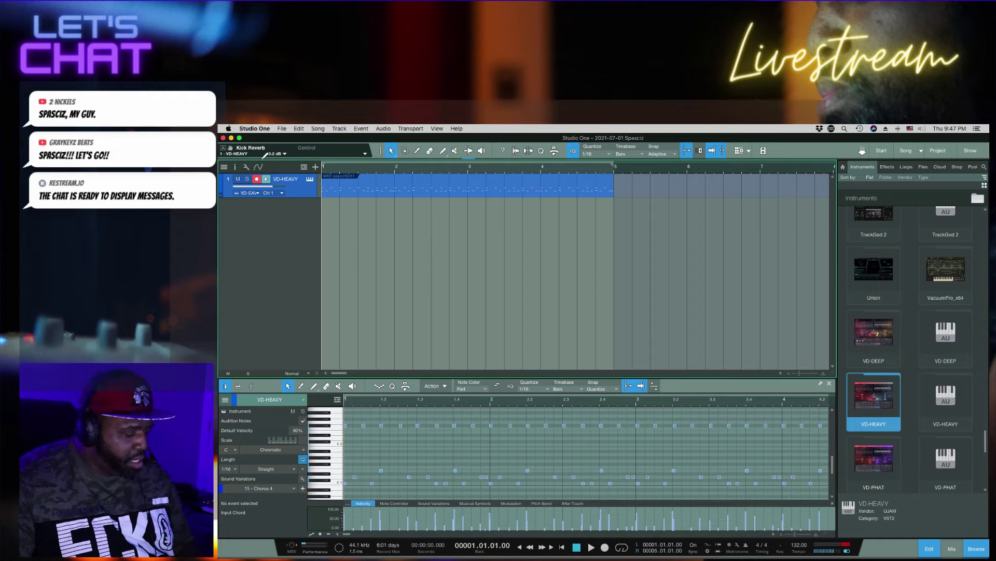
key("space")
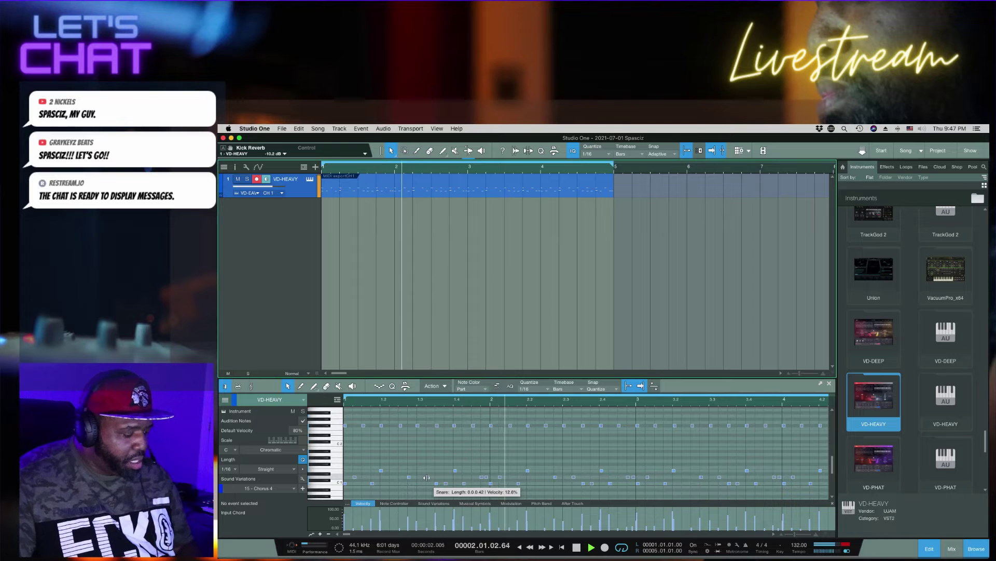
key("space")
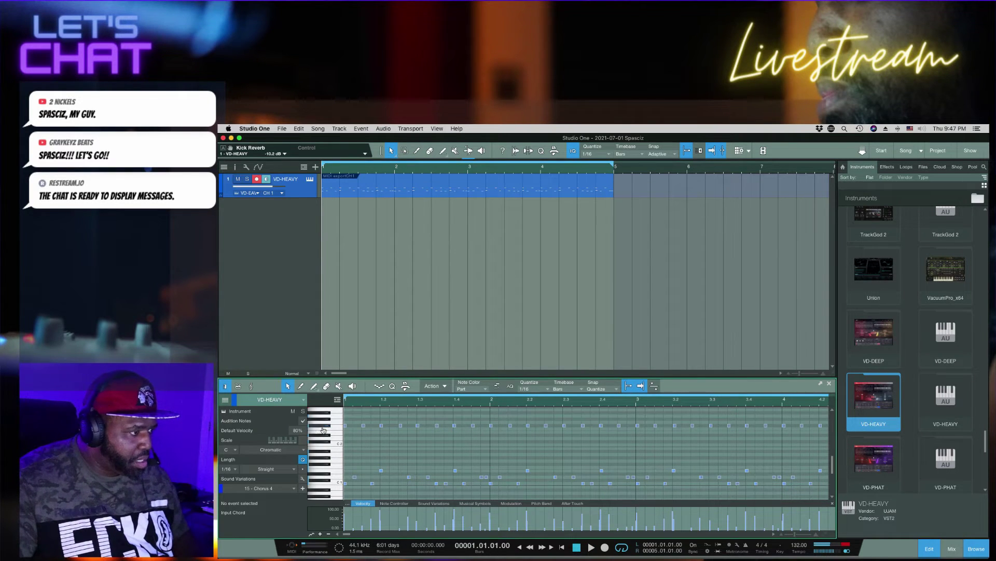
Lower the first-bar kick note's velocity to 42% and listen back.
left_click(364, 484)
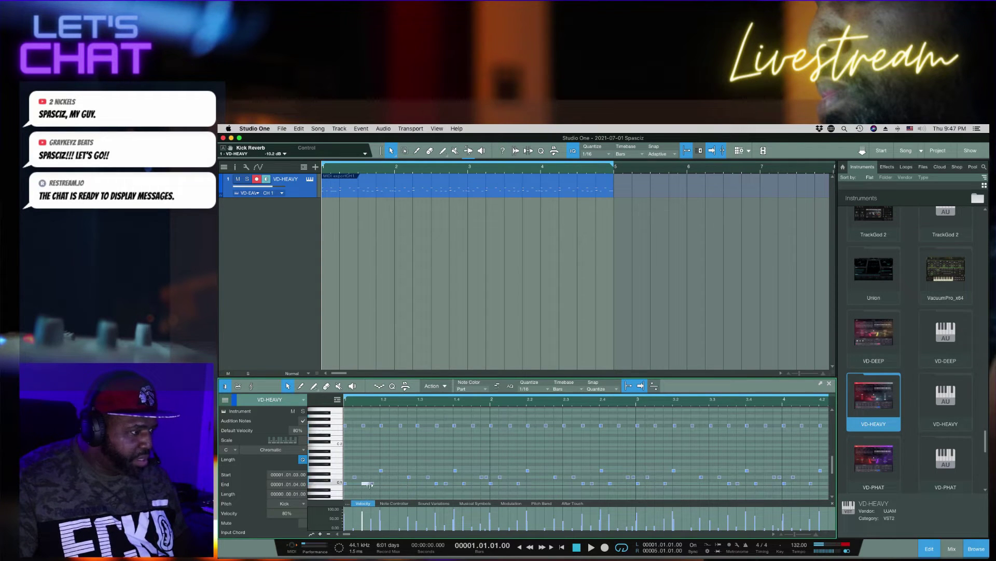
left_click(369, 485)
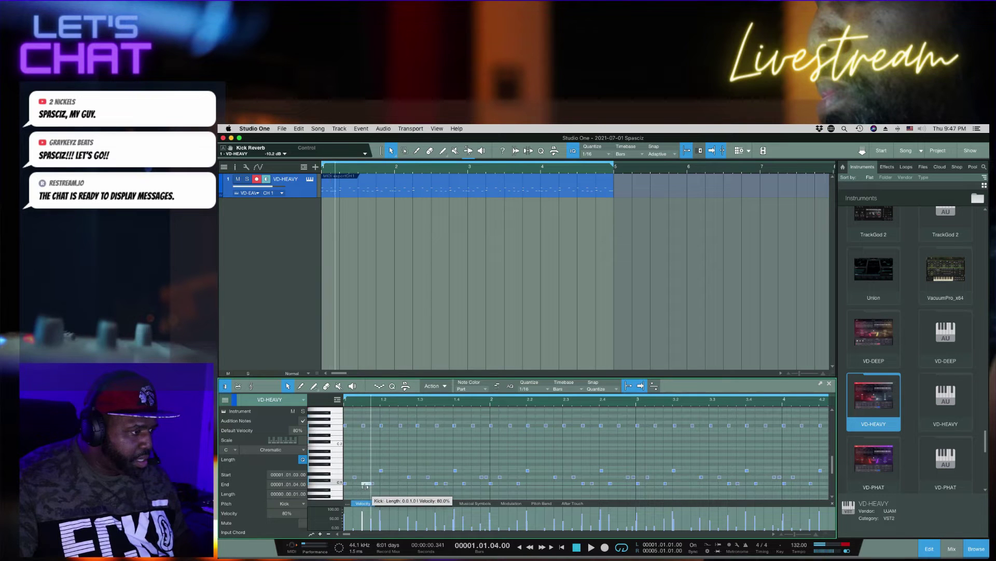
left_click_drag(362, 513, 362, 525)
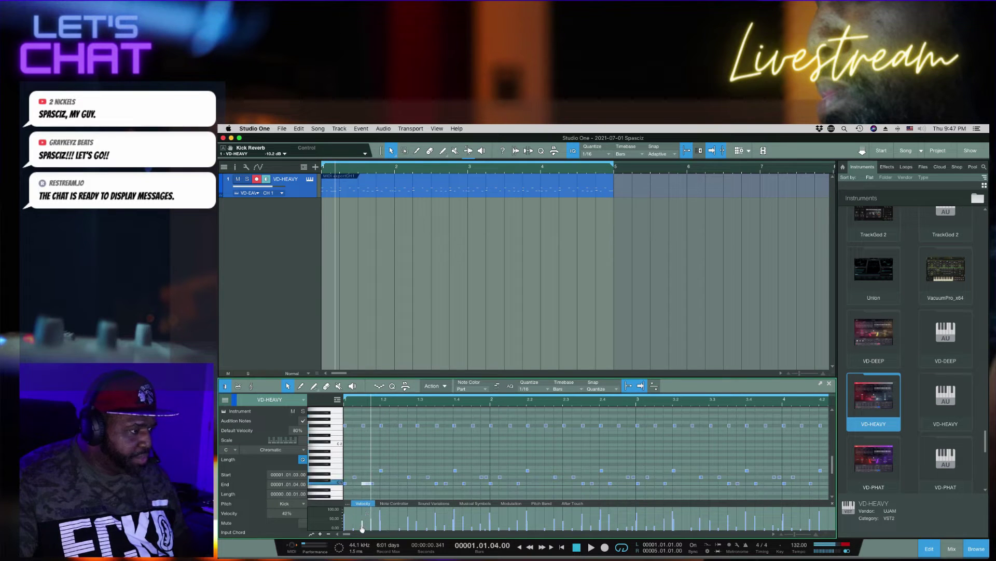
key("space")
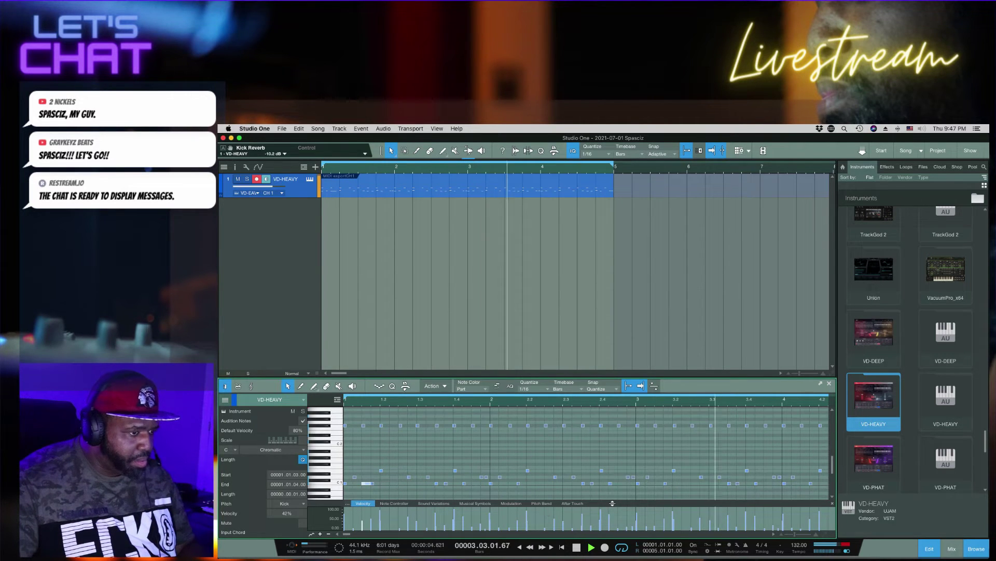
key("space")
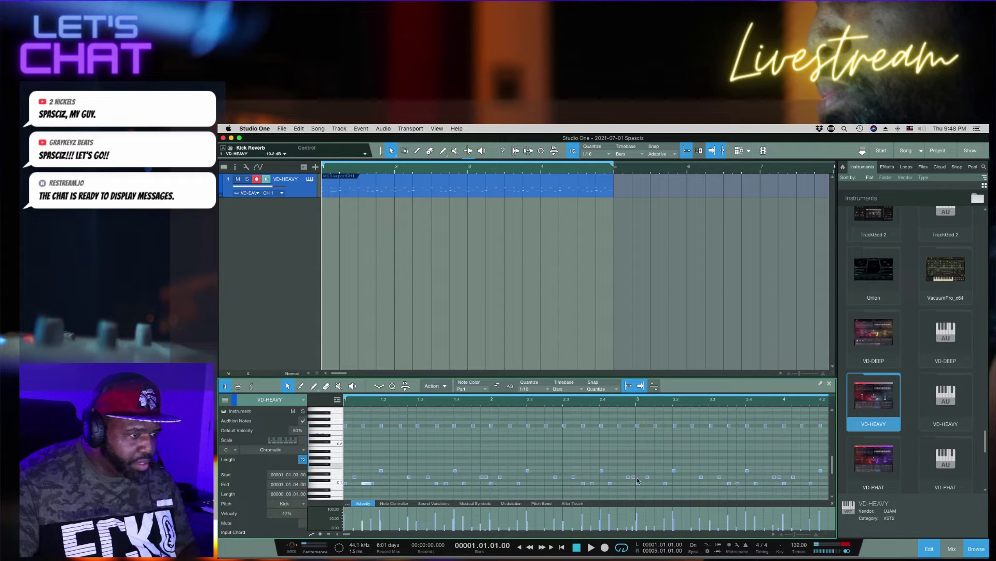
Lower a bar-3 kick note's velocity to 48% and audition the pattern again.
left_click(657, 483)
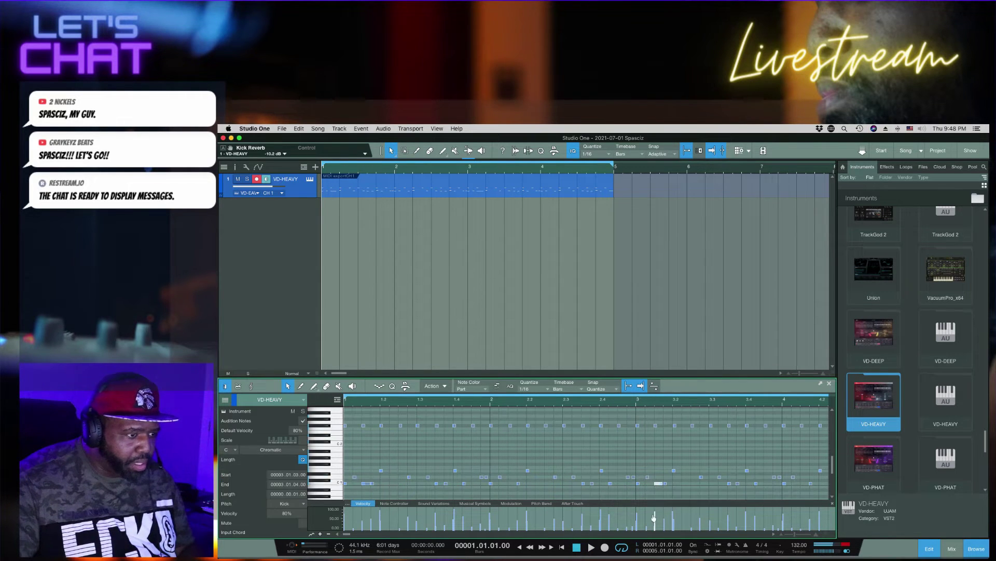
left_click_drag(655, 512, 654, 519)
key("space")
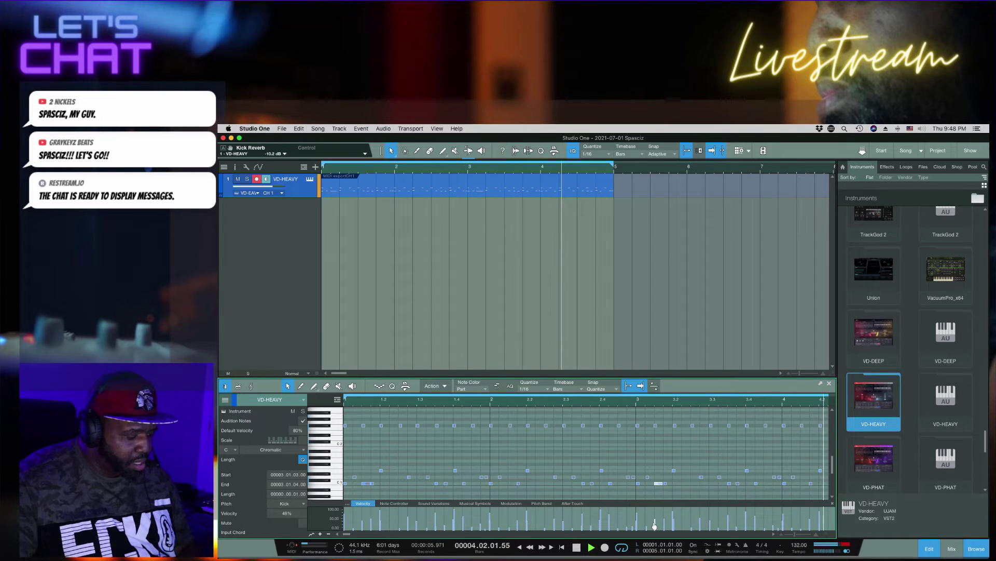
key("space")
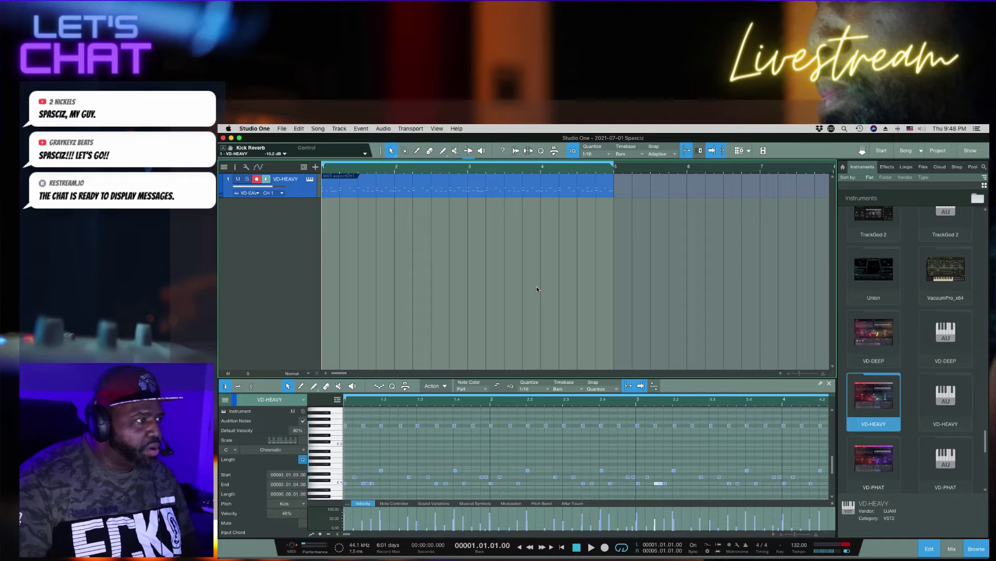
Delete the drum part, choose the 164 bpm Syncoped 8th style, and keep PUNCH after trying deep.
left_click(397, 191)
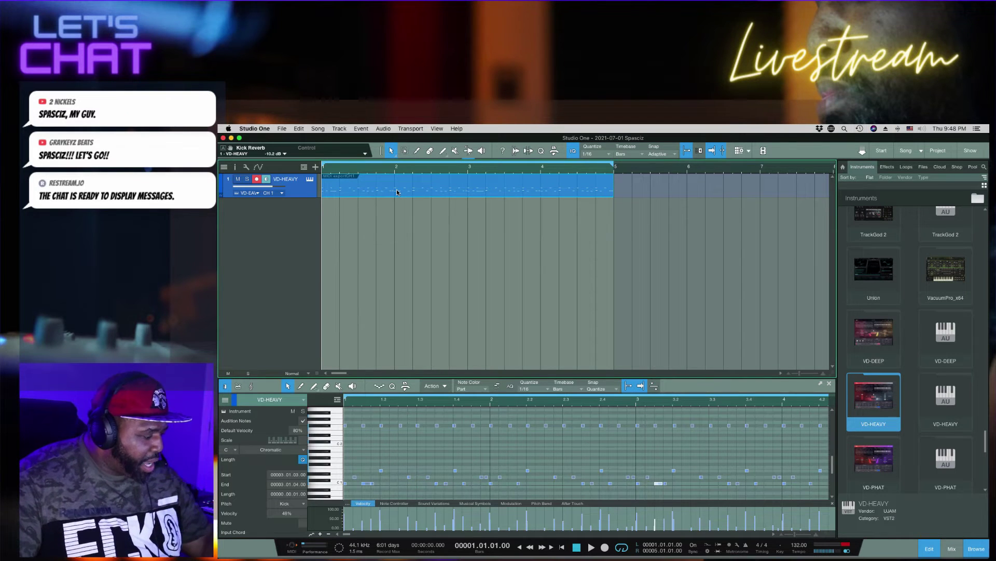
key("Delete")
left_click(310, 180)
left_click(701, 236)
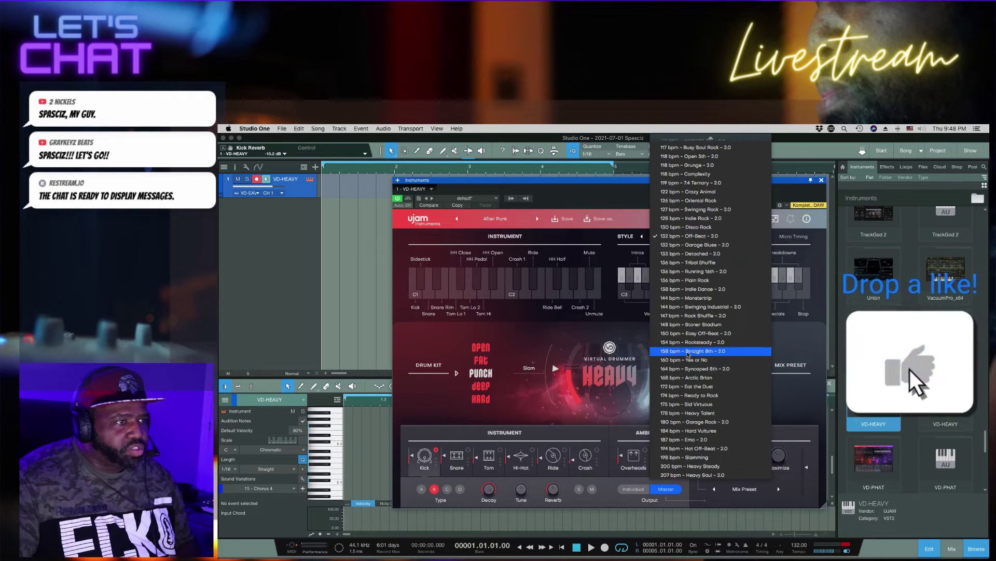
left_click(687, 368)
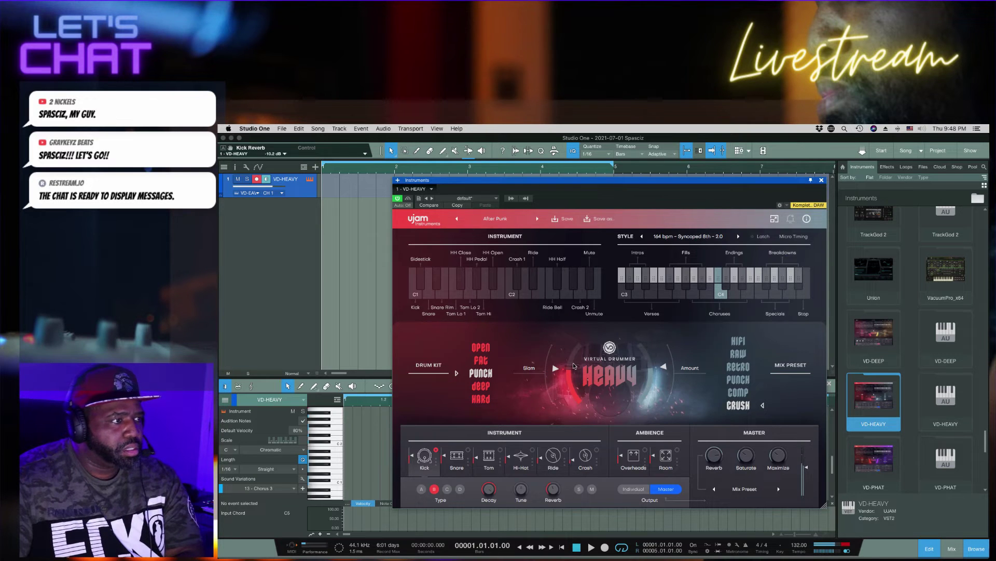
left_click(480, 386)
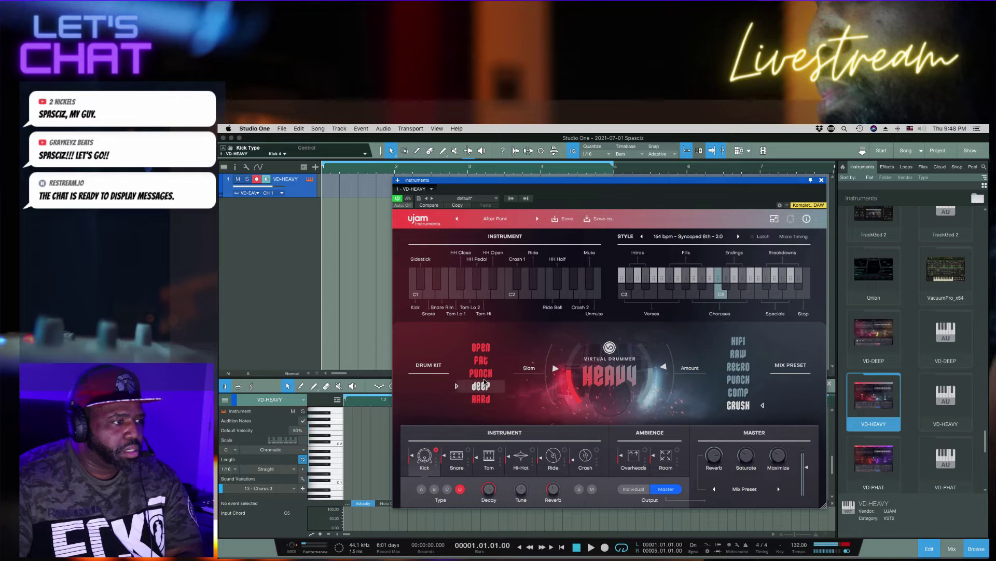
left_click(481, 373)
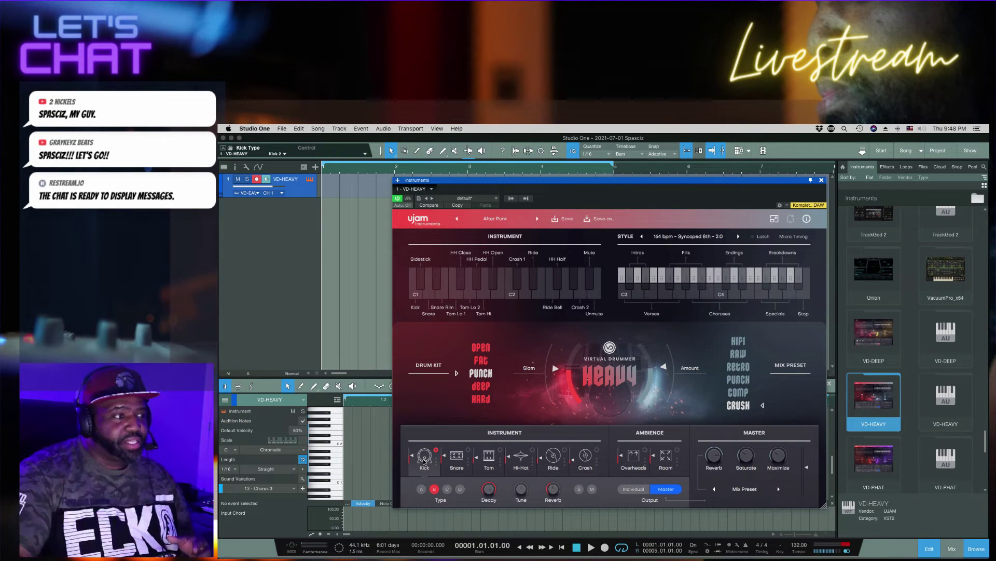
Remove the VD-HEAVY track and instrument, and add VD-PHAT as a new instrument track.
right_click(293, 195)
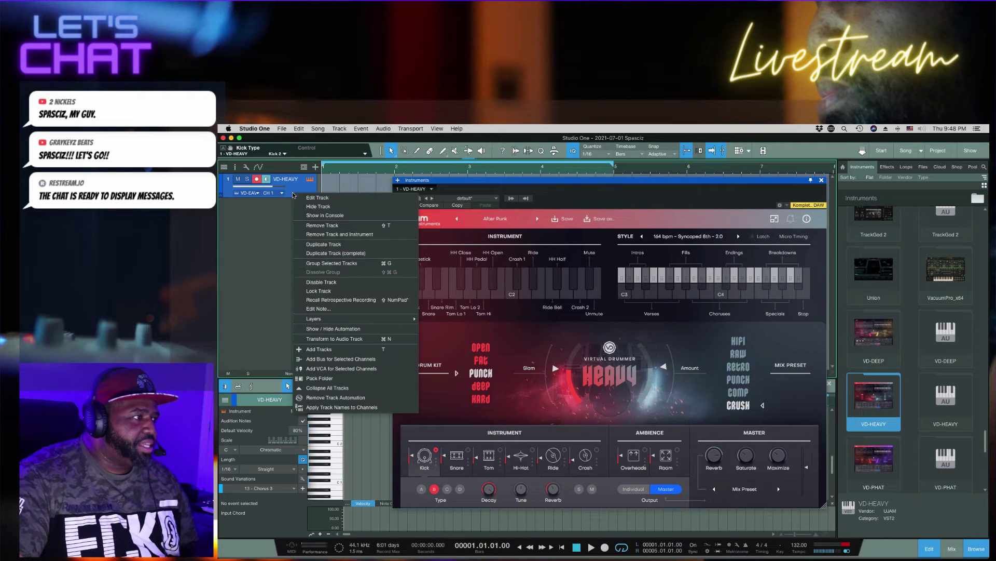
left_click(310, 236)
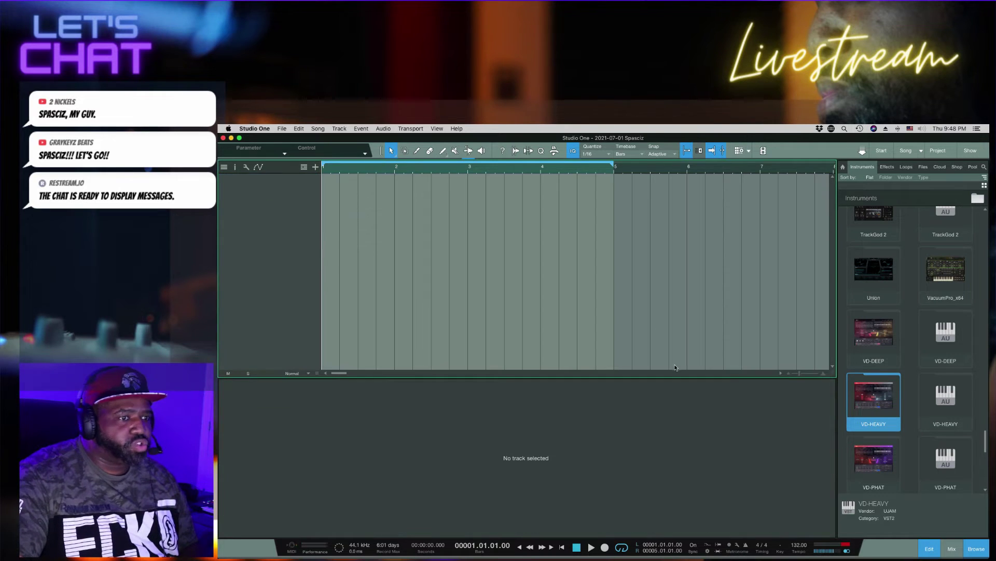
scroll(861, 384, "down", 3)
left_click_drag(871, 359, 490, 292)
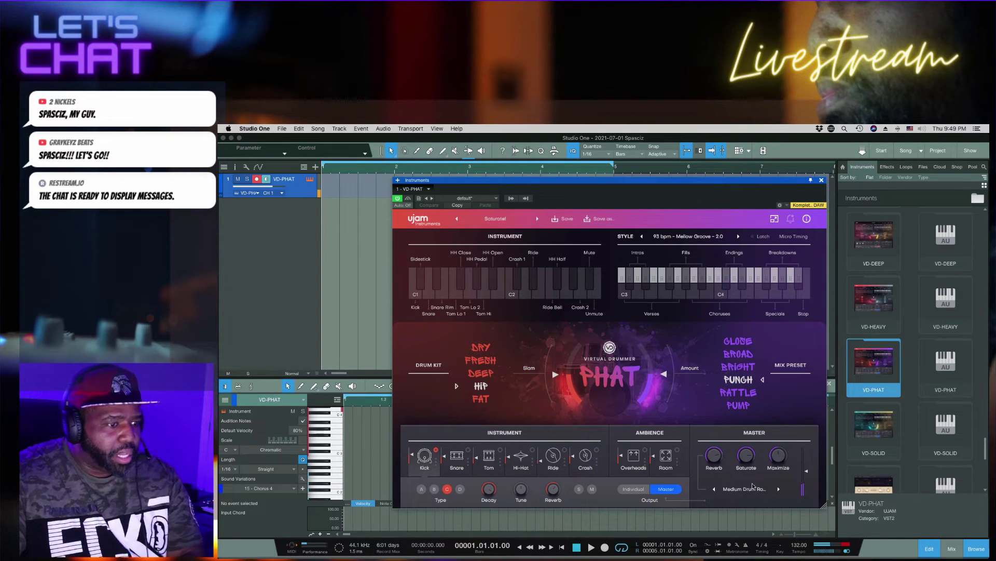
Set the song tempo to 93 BPM.
left_click(796, 545)
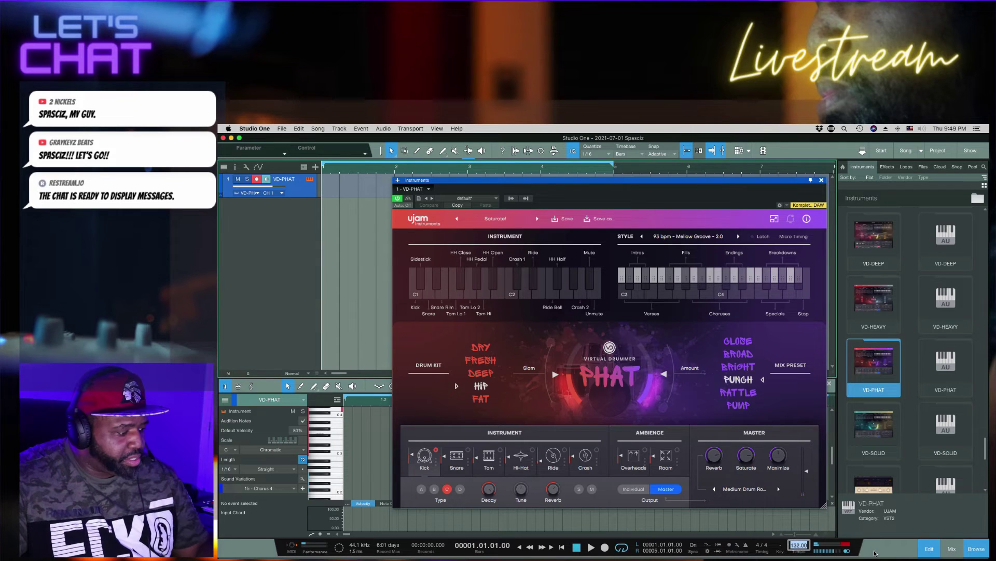
type("93")
key("Return")
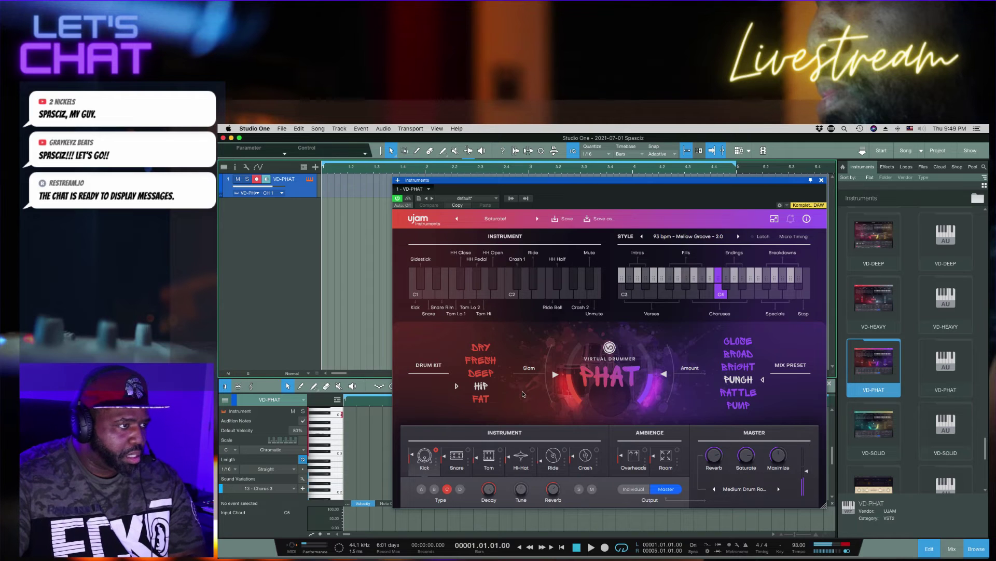
Try the DRY, FRESH, DEEP and HIP kits with Slam at 62%, then settle on FAT with Slam at 34%.
left_click(481, 347)
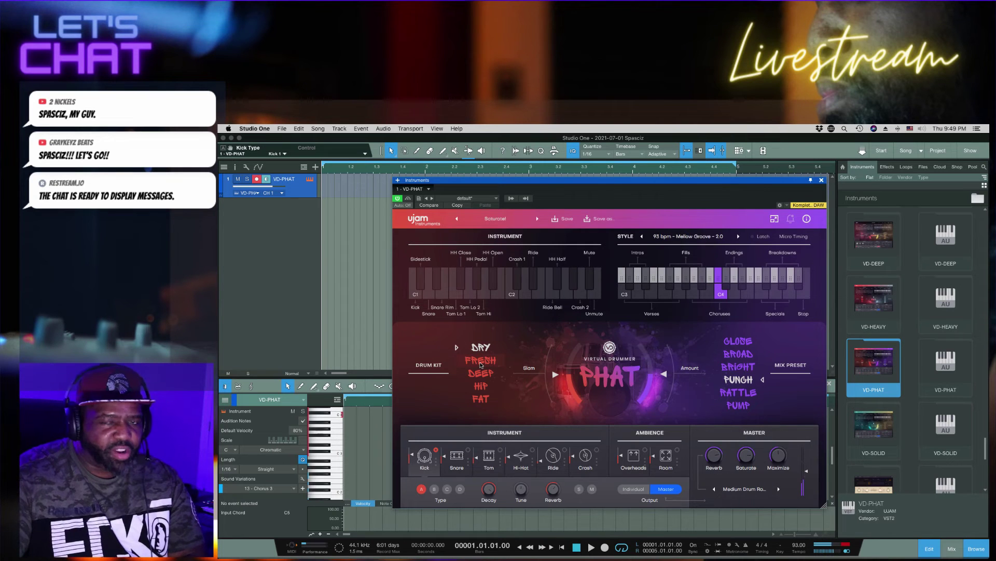
left_click(481, 360)
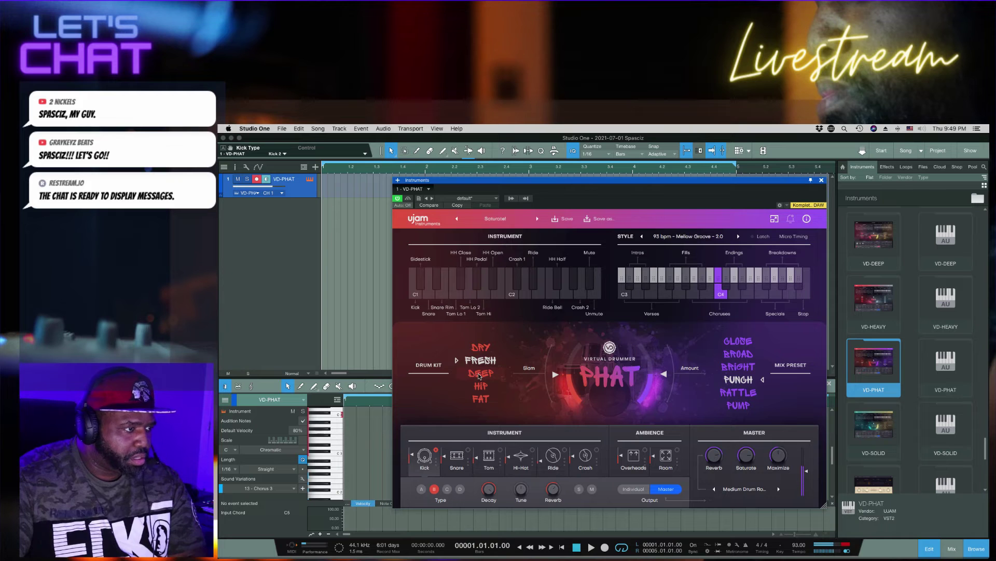
left_click(479, 373)
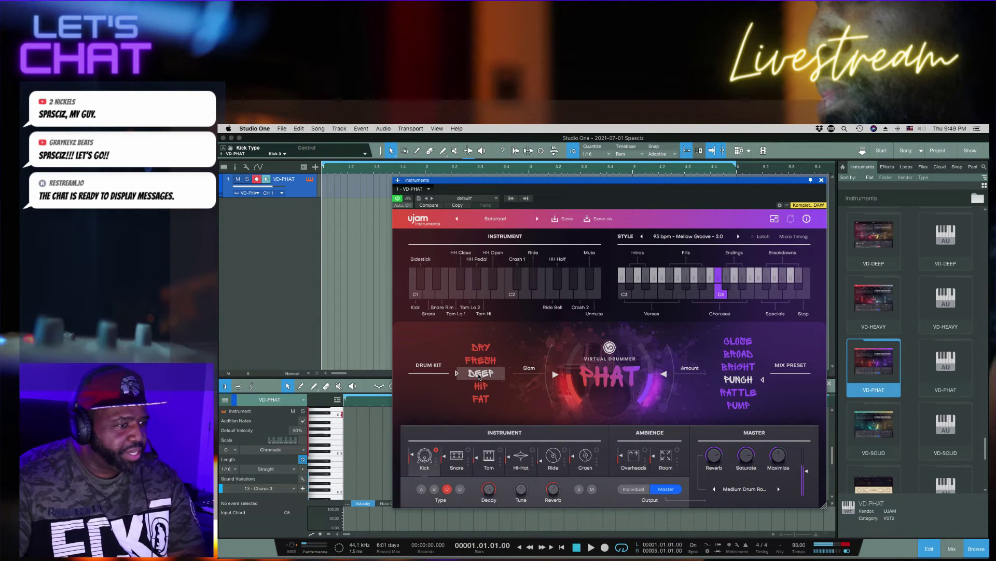
left_click(479, 386)
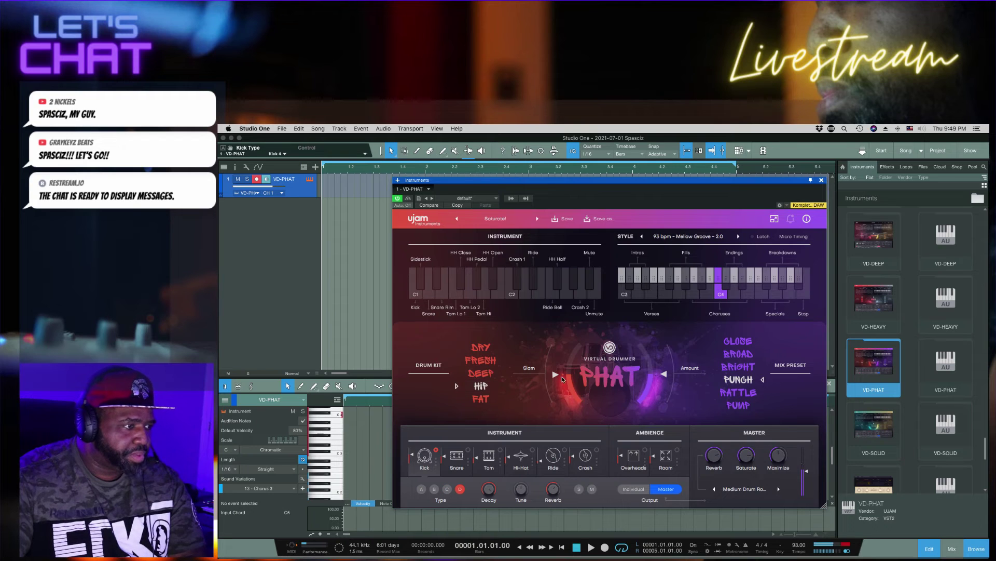
left_click_drag(555, 374, 557, 363)
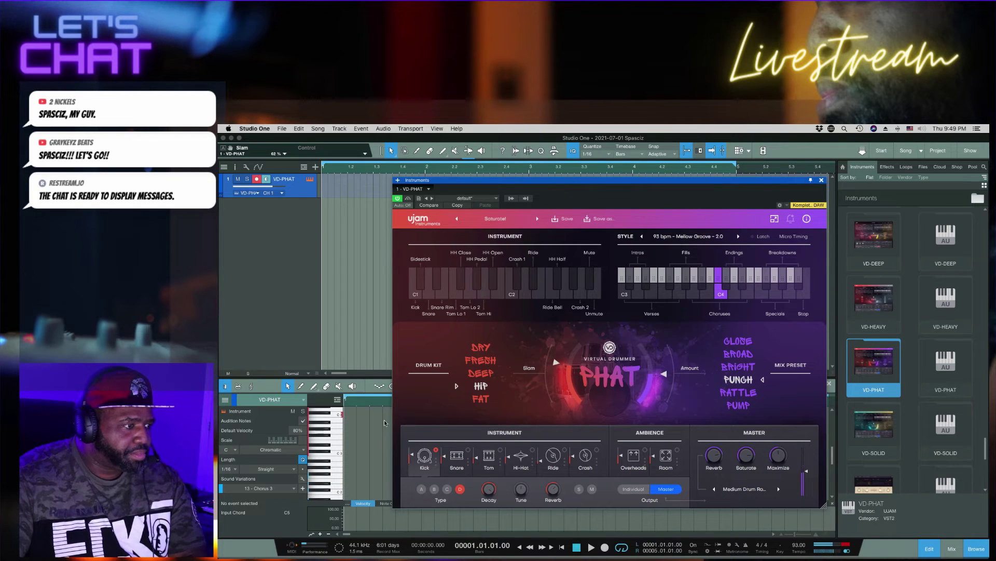
left_click(495, 399)
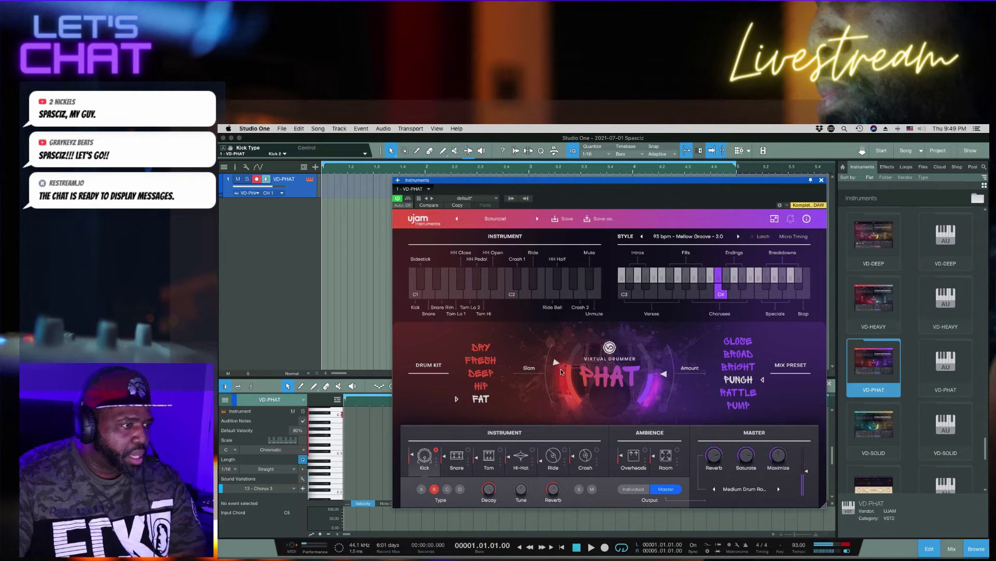
left_click_drag(559, 367, 557, 388)
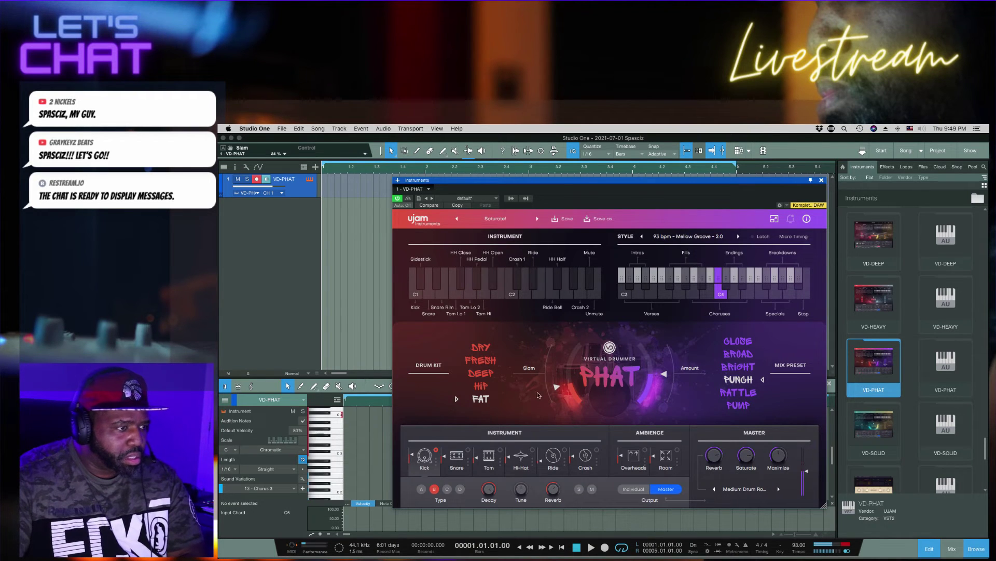
On the FRESH kit, try CLOSE and BRIGHT, then apply PUMP with mix Amount at 60%.
left_click(491, 363)
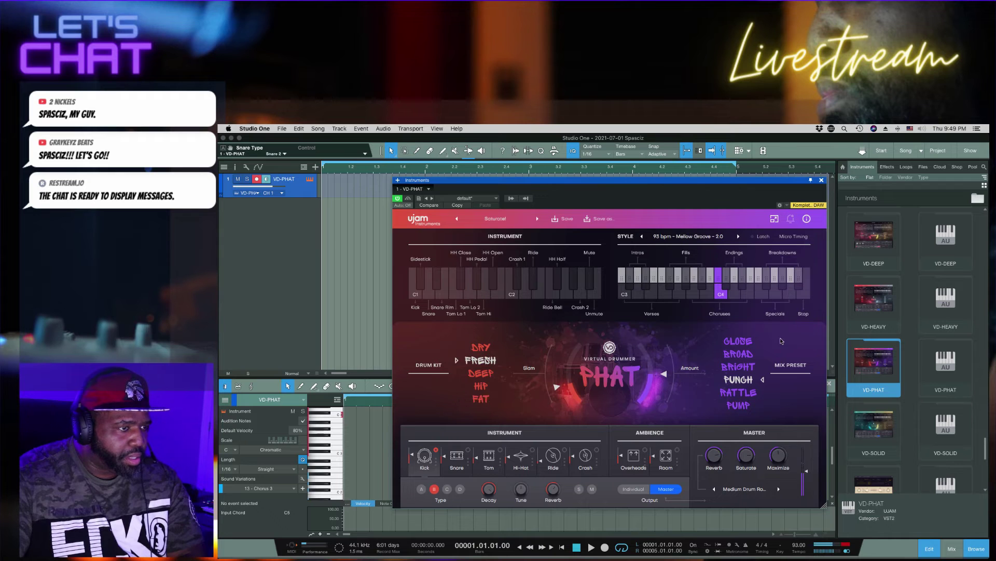
left_click(748, 346)
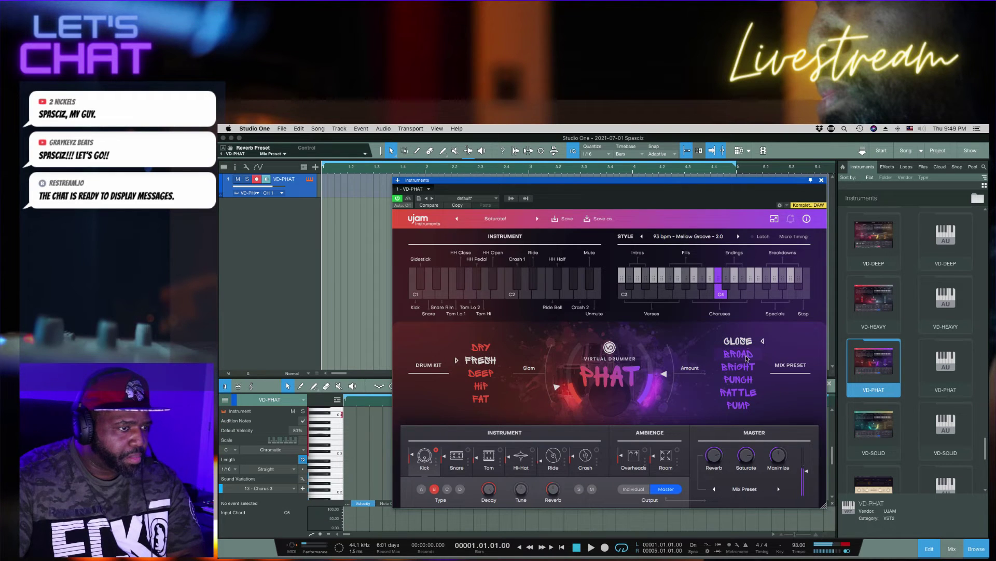
left_click(741, 371)
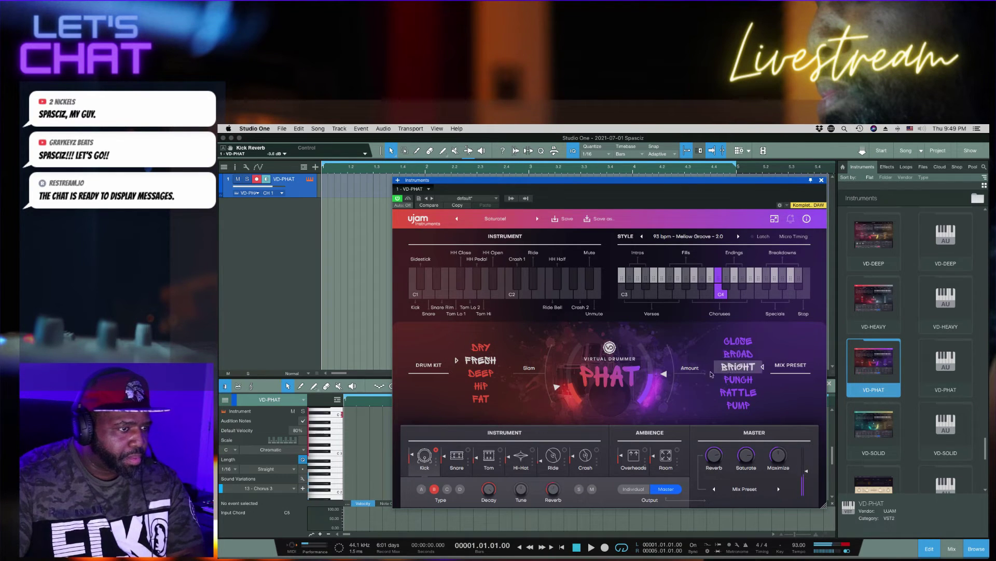
left_click_drag(666, 375, 667, 367)
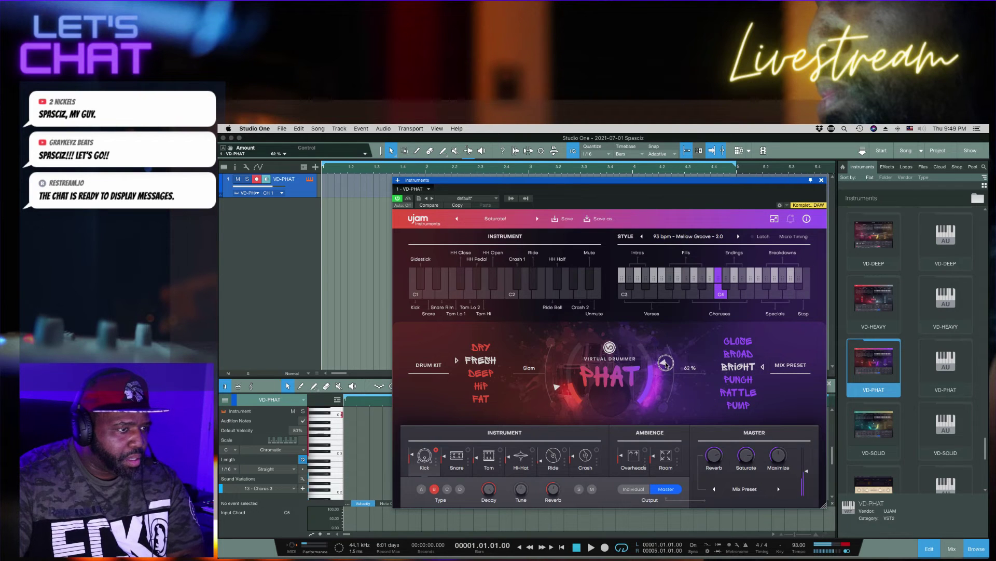
left_click(732, 380)
left_click(733, 393)
left_click(736, 406)
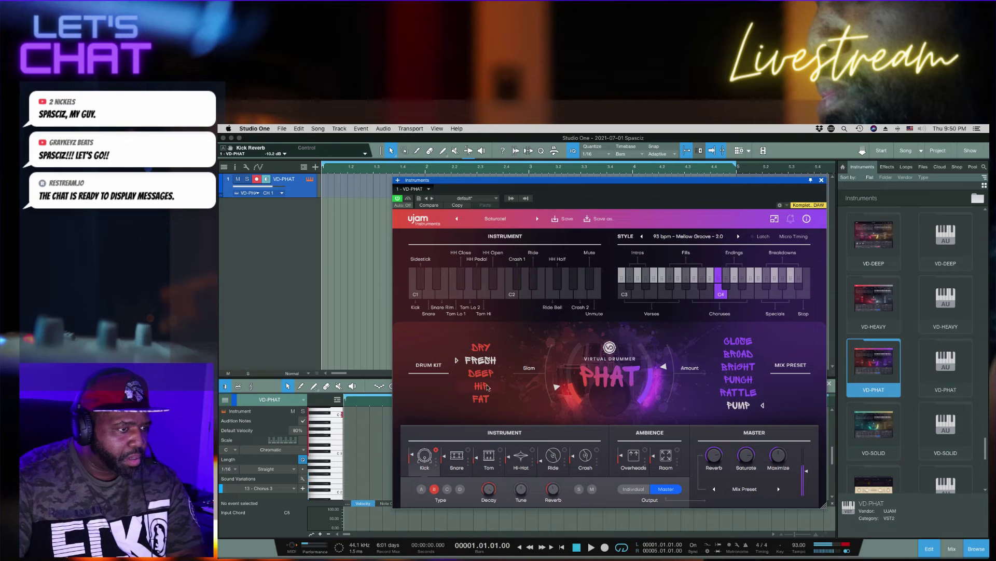
left_click_drag(659, 367, 666, 365)
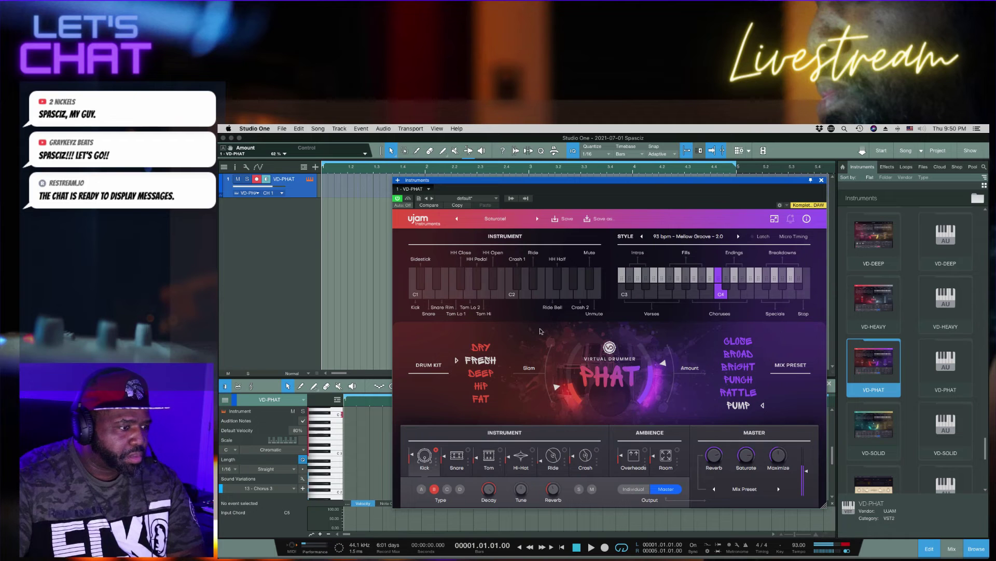
Choose the 120 bpm Million Dollar style and set the song tempo to 120.
left_click(698, 238)
left_click(691, 424)
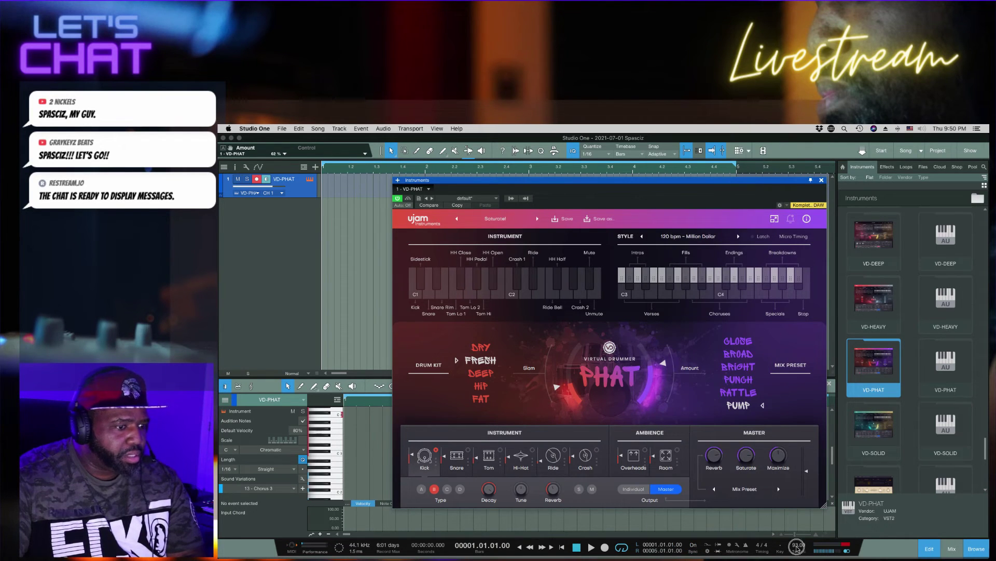
double_click(798, 546)
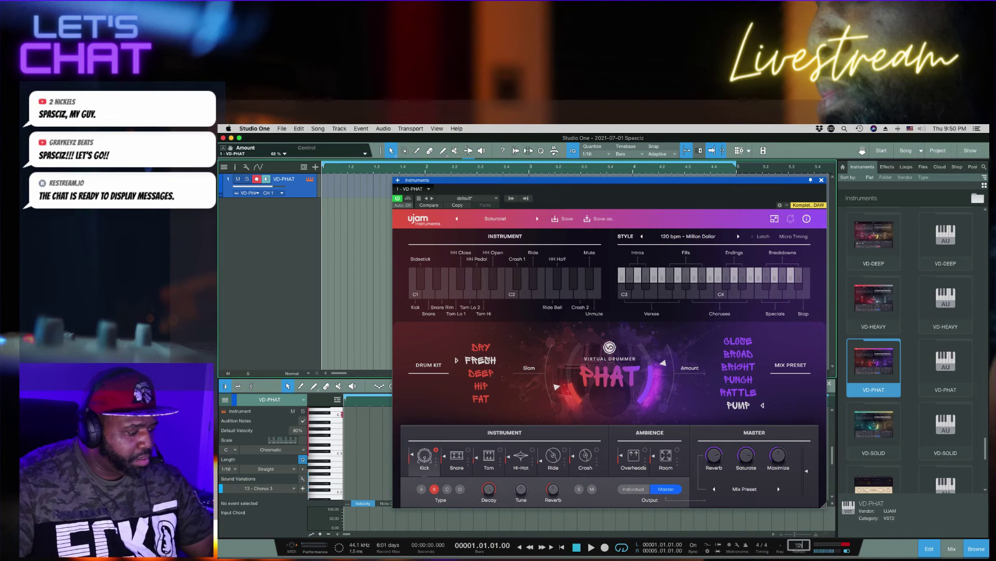
key("Return")
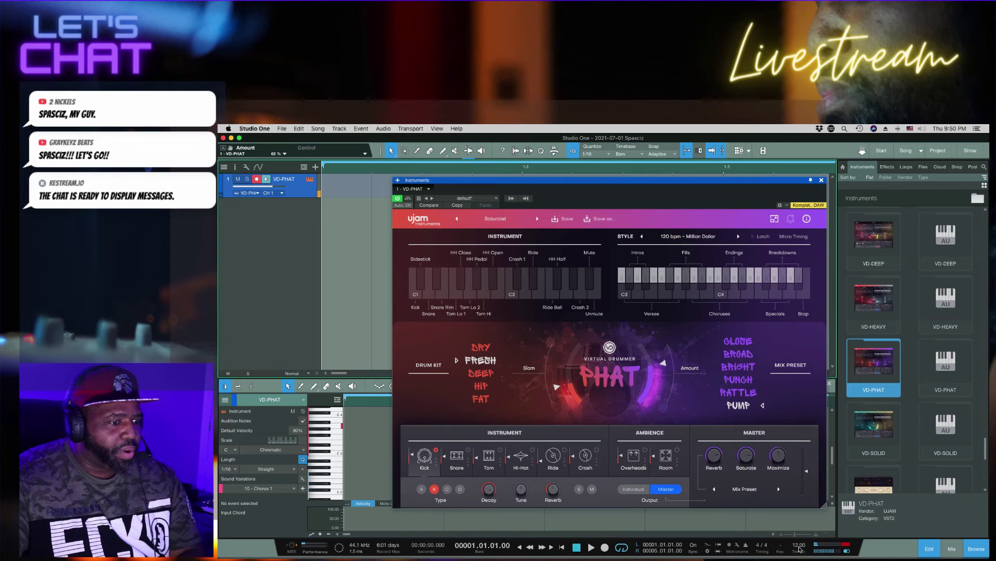
Trim the mix Amount to 56% and adjust the Slam amount.
mouse_move(830, 559)
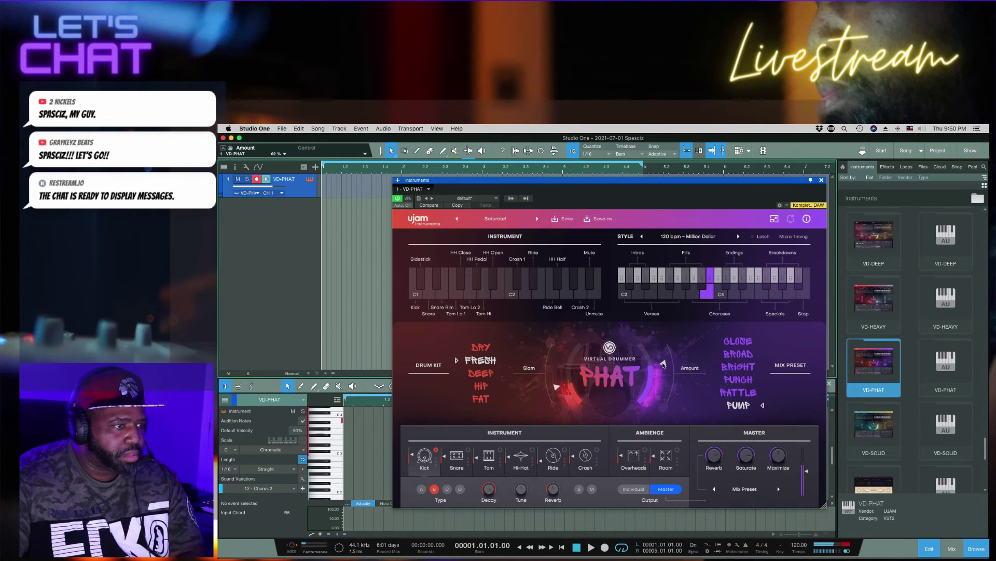
left_click_drag(663, 365, 664, 369)
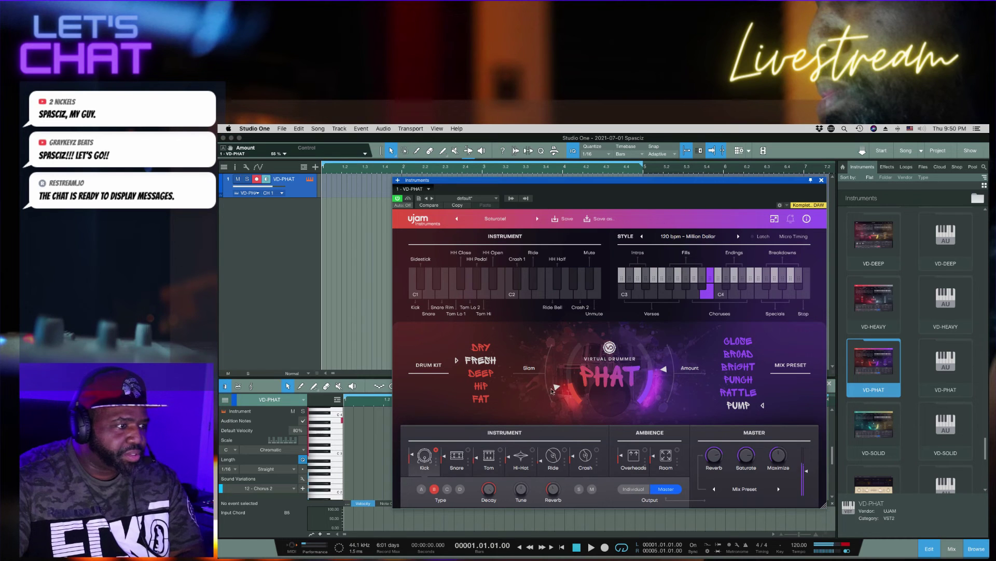
left_click_drag(555, 388, 554, 380)
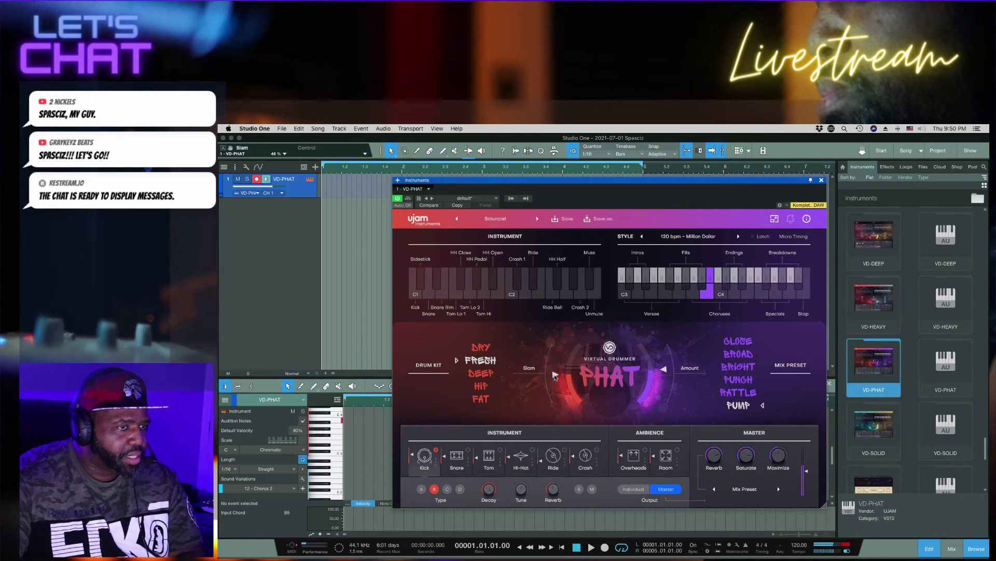
Close the PHAT plugin, remove the PHAT track, and add VD-SOLID as a new instrument track.
left_click(821, 181)
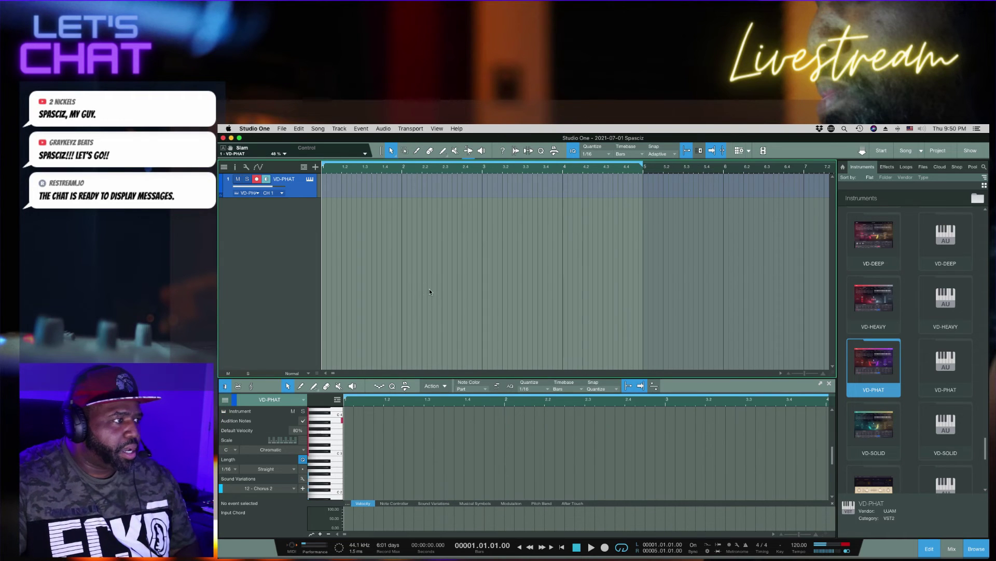
right_click(294, 193)
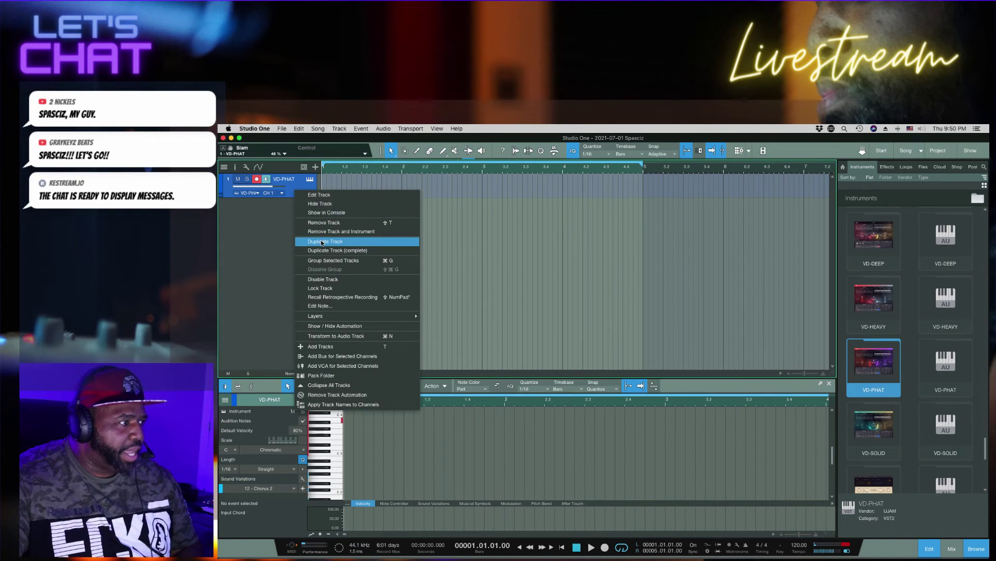
left_click(323, 242)
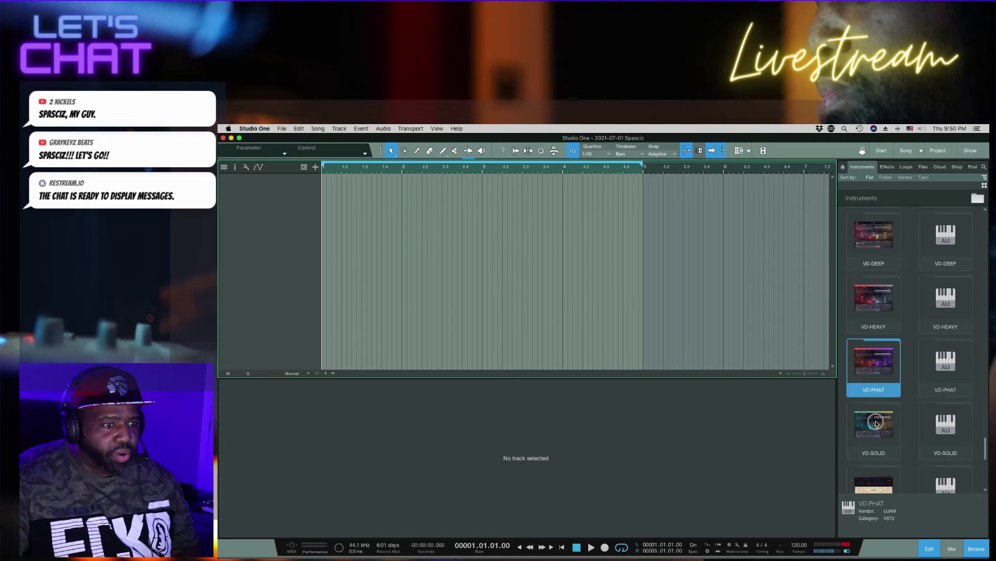
left_click_drag(876, 423, 524, 269)
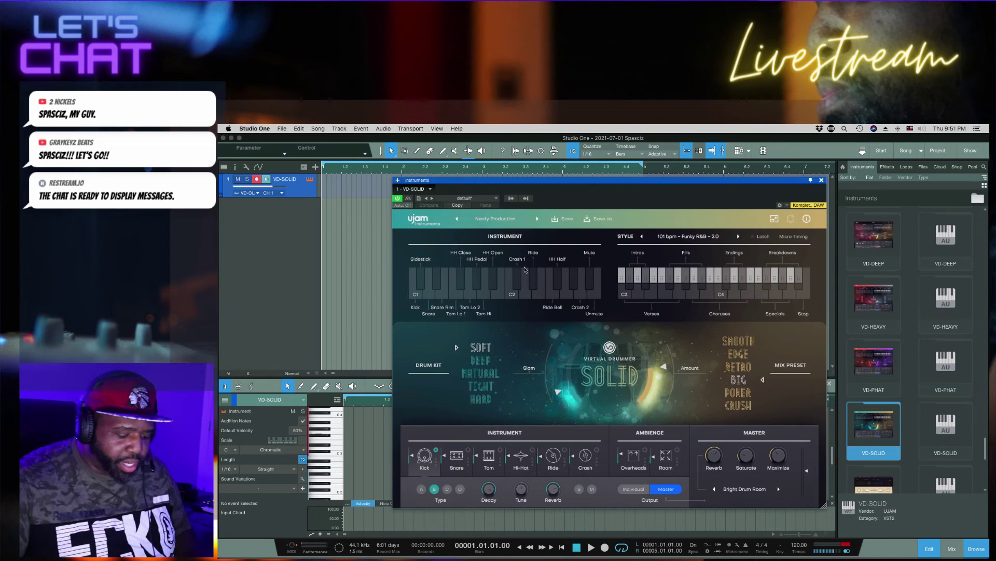
Choose the 120 bpm Syncopated 16th style, audition TIGHT and NATURAL, and settle on DEEP with Slam 59%.
left_click(673, 238)
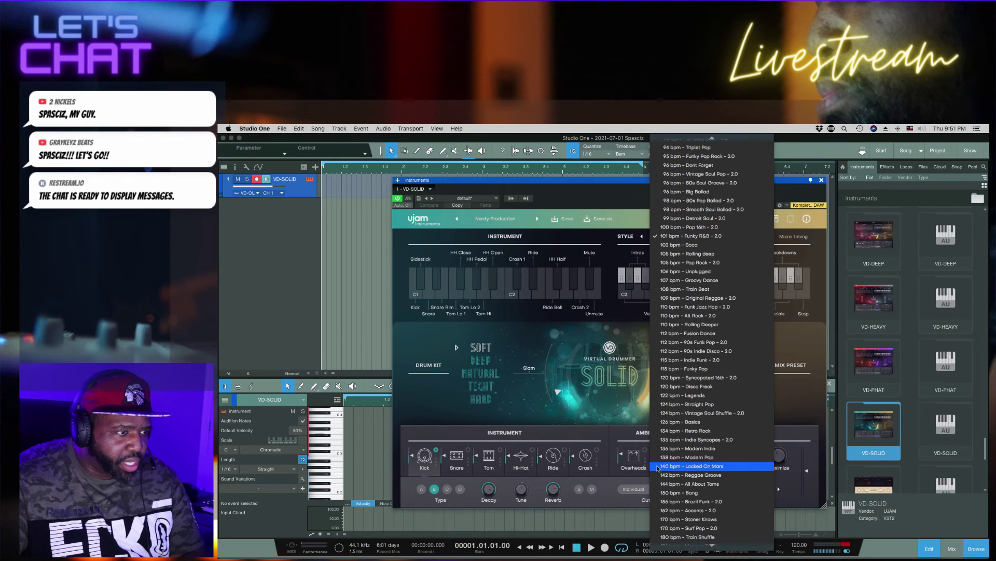
left_click(687, 380)
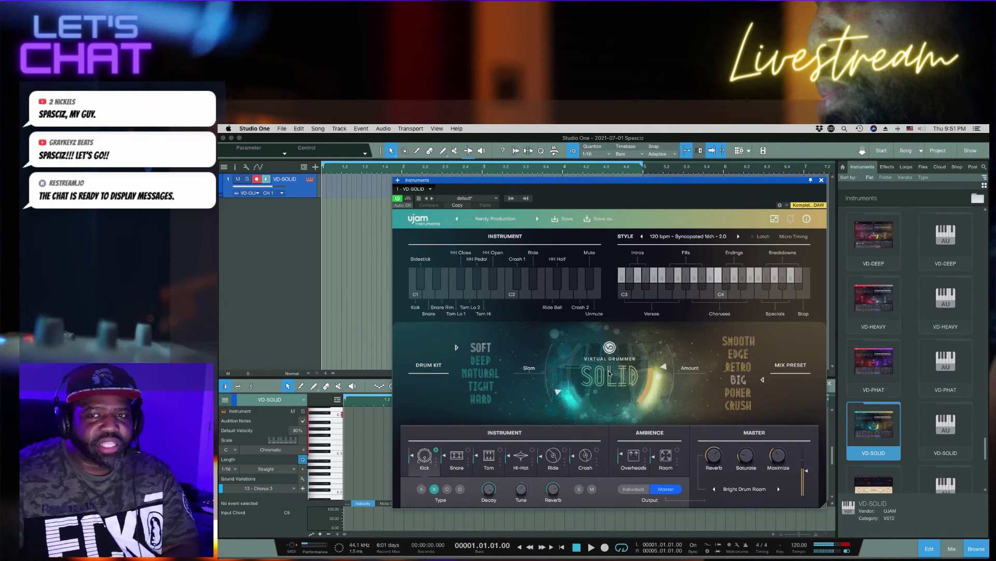
left_click(490, 360)
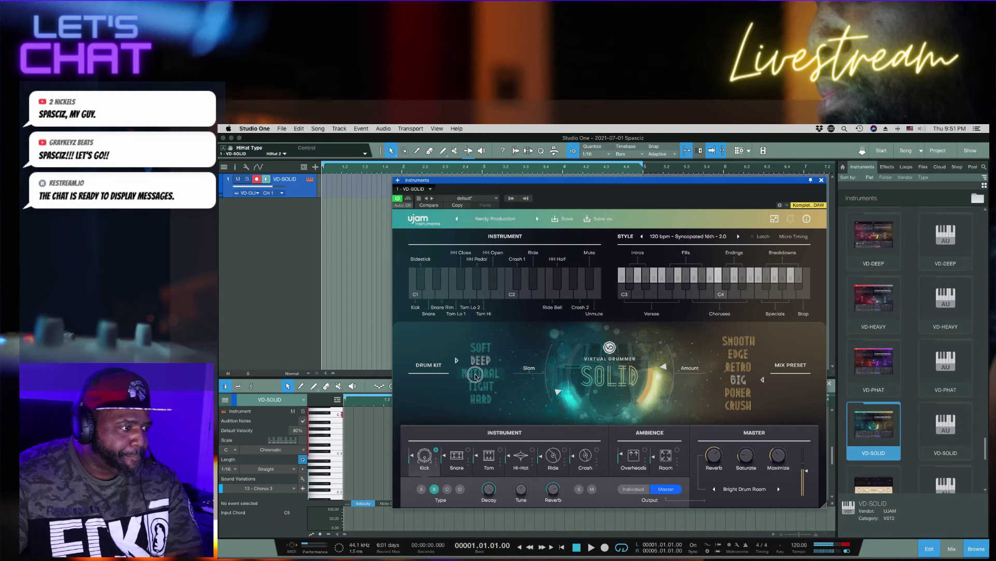
left_click(476, 386)
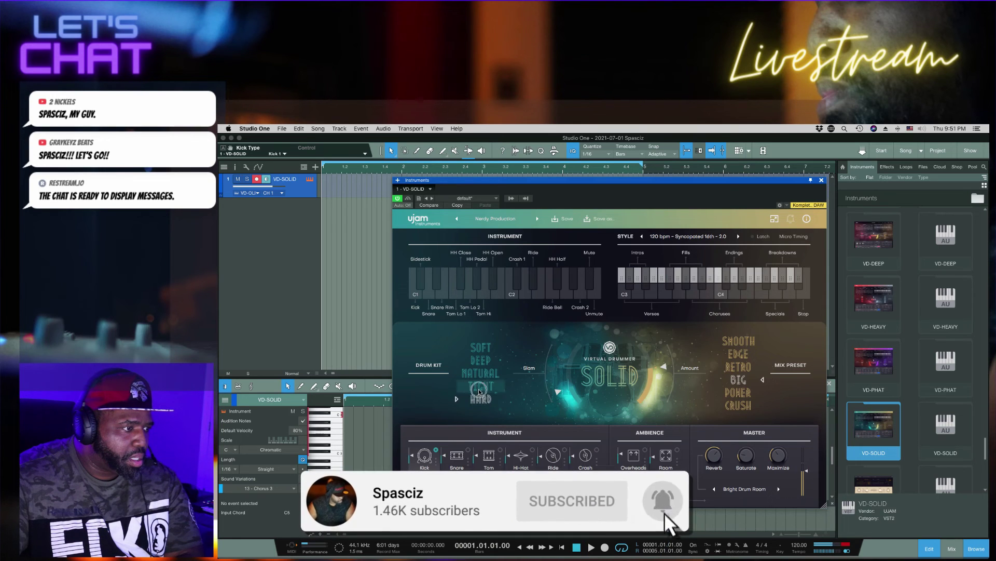
mouse_move(554, 375)
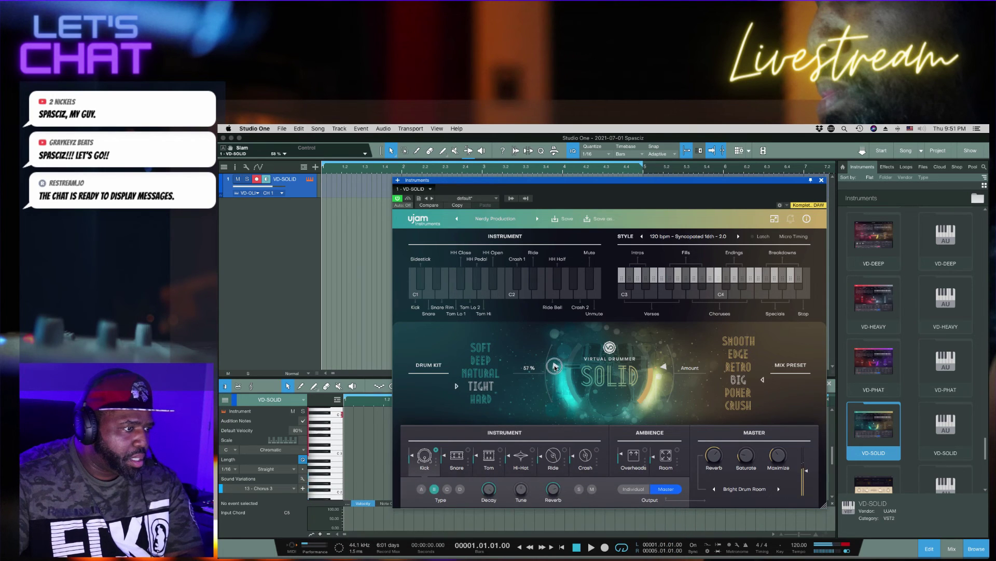
left_click_drag(554, 362, 553, 380)
left_click(471, 374)
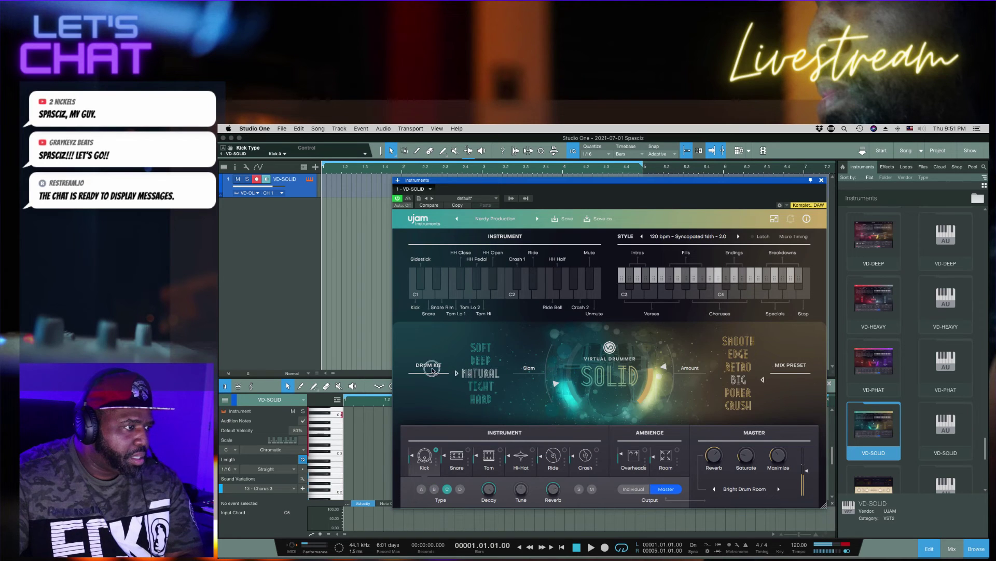
left_click(481, 361)
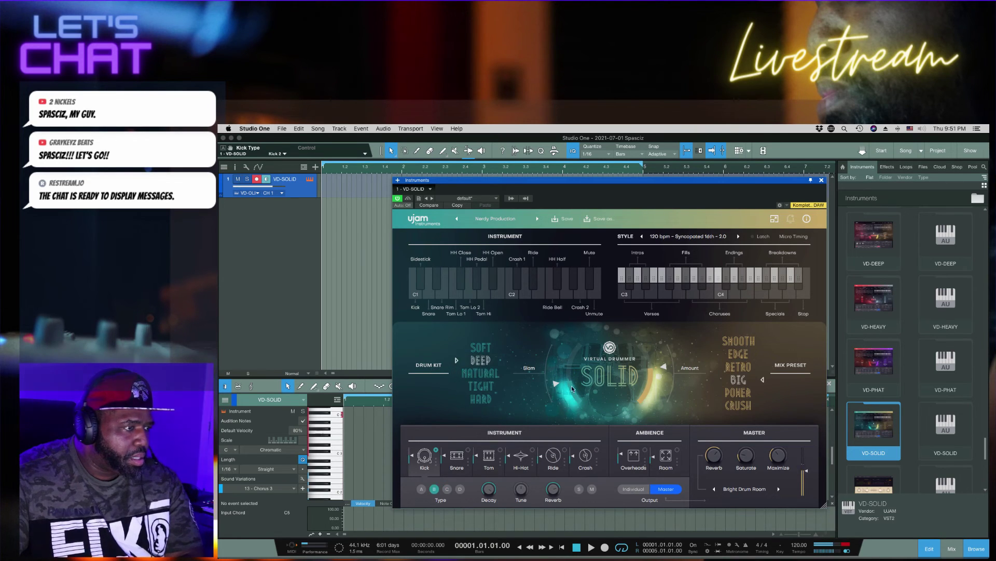
mouse_move(556, 384)
left_mouse_down()
mouse_move(557, 365)
mouse_move(556, 377)
left_mouse_up()
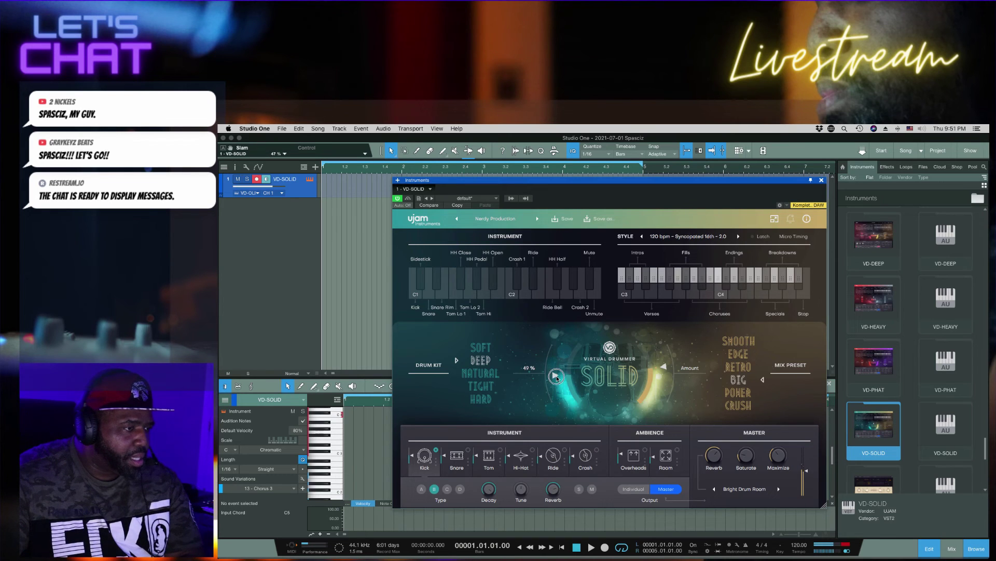
Audition the EDGE, RETRO, BIG and POWER mix presets with Amount near 55%, ending on CRUSH.
left_click(747, 353)
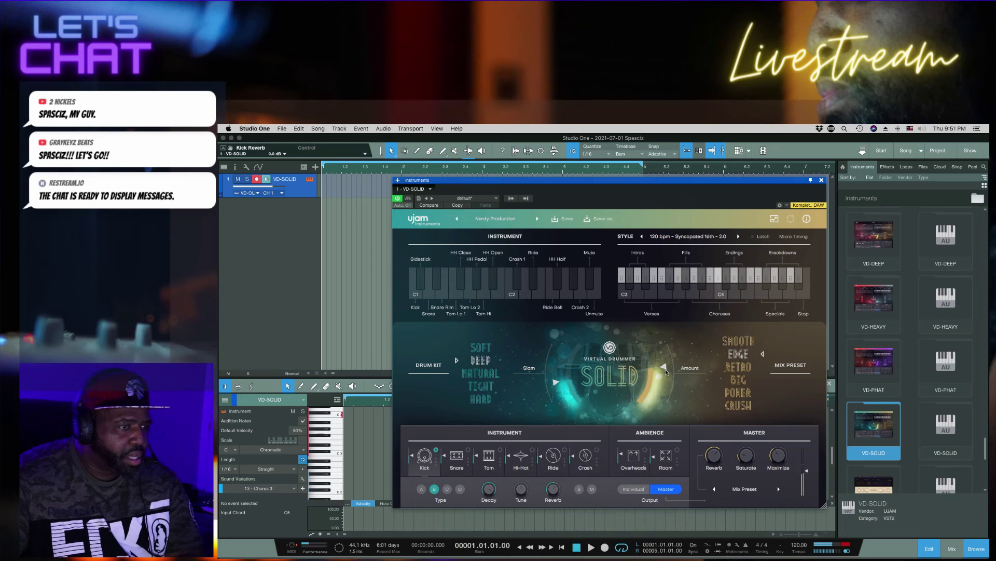
left_click_drag(665, 371, 663, 367)
left_click(722, 369)
left_click_drag(662, 365, 663, 369)
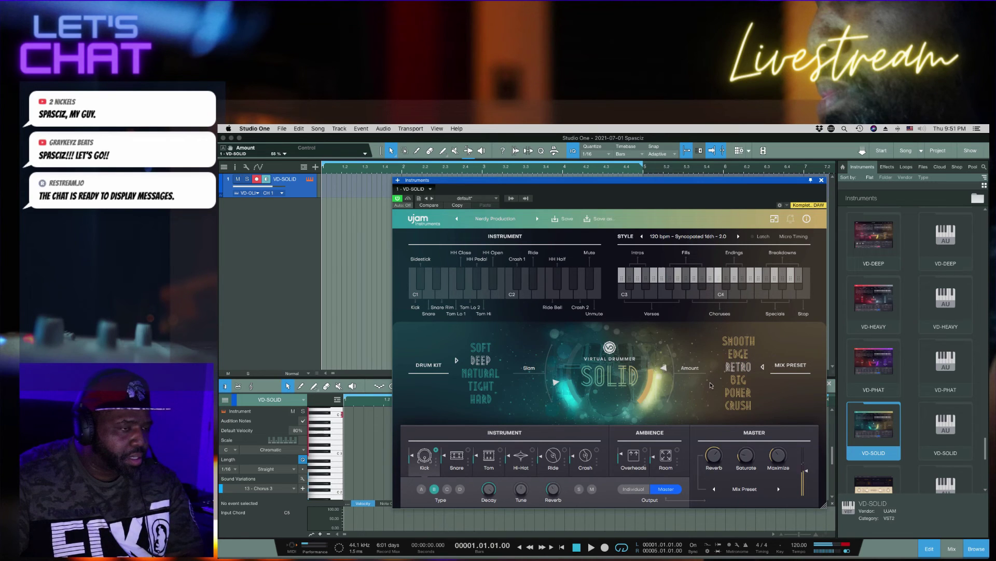
left_click(726, 380)
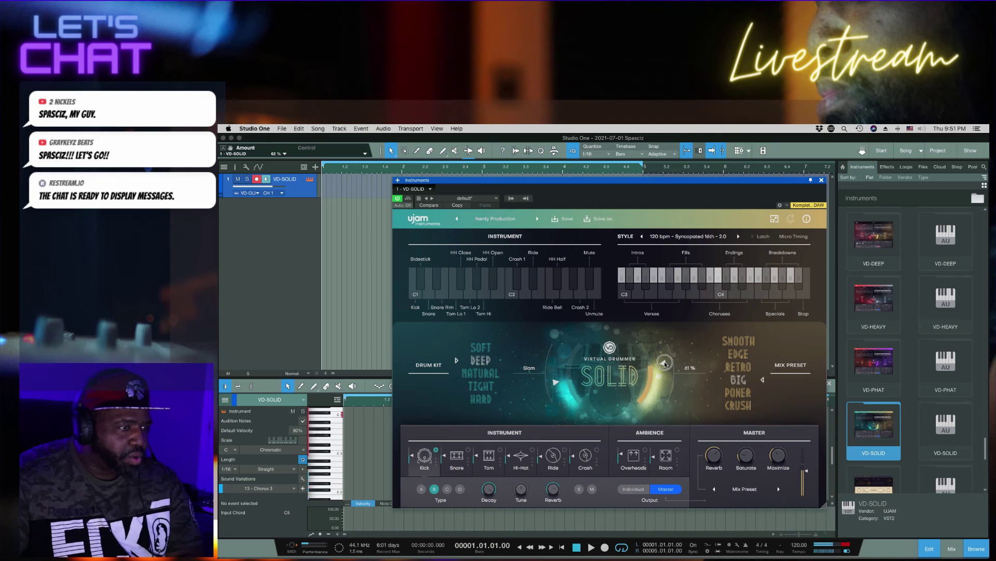
left_click(732, 392)
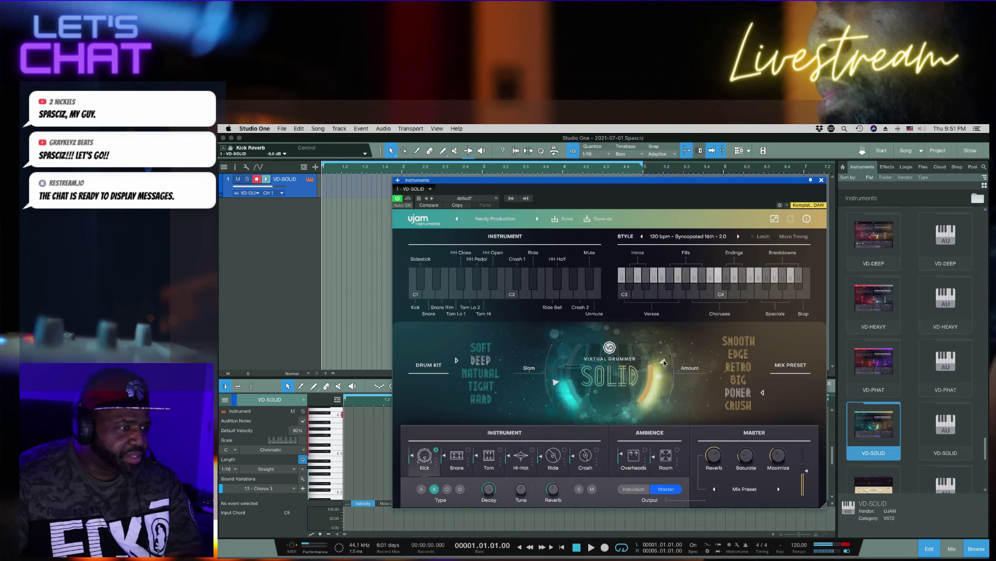
left_click(737, 405)
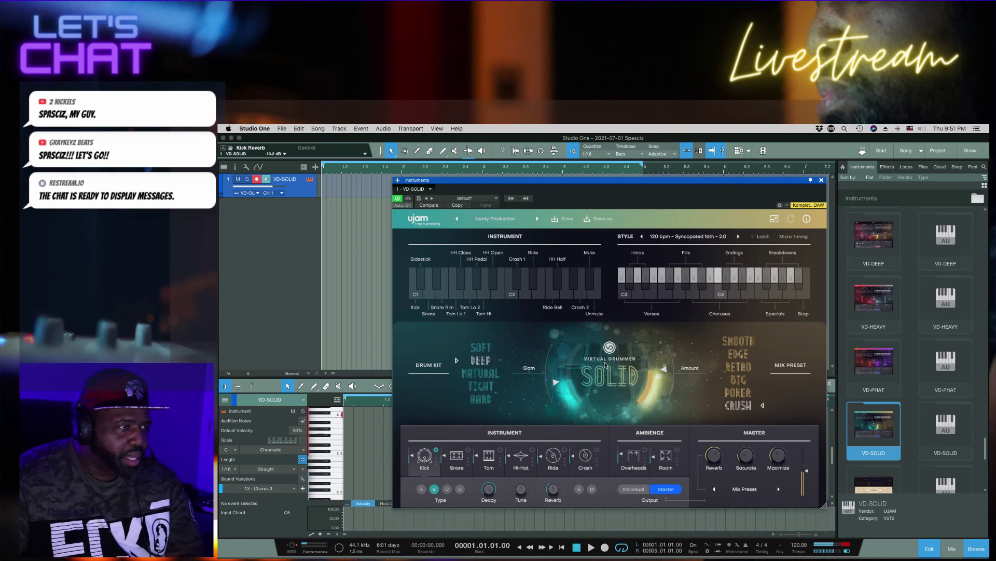